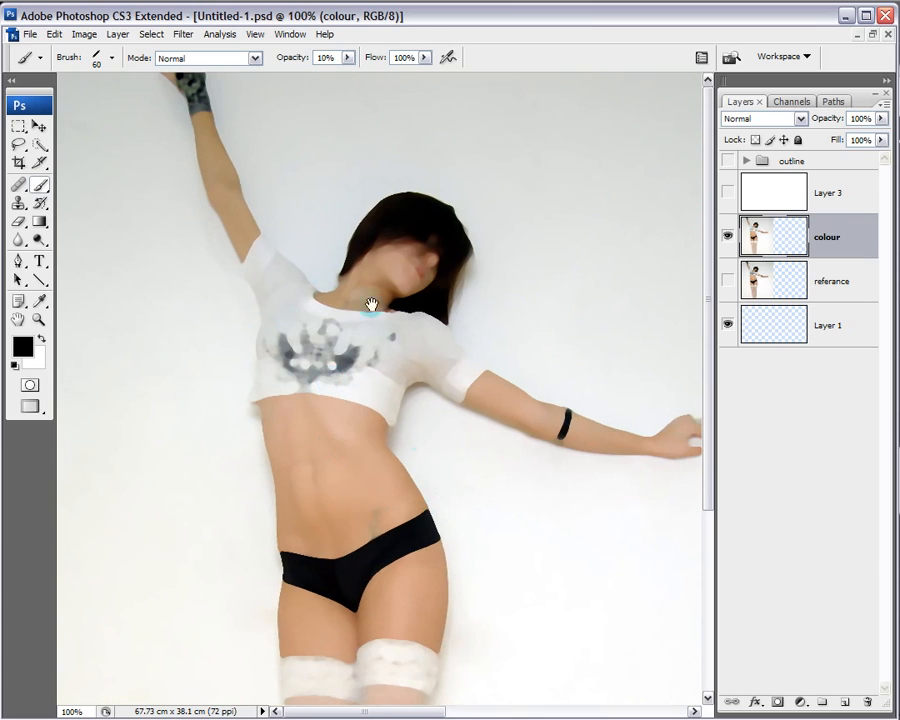
{"action": "left_click_drag", "start_coordinate": [348, 426], "coordinate": [452, 162]}
{"action": "left_click_drag", "start_coordinate": [464, 255], "coordinate": [354, 577]}
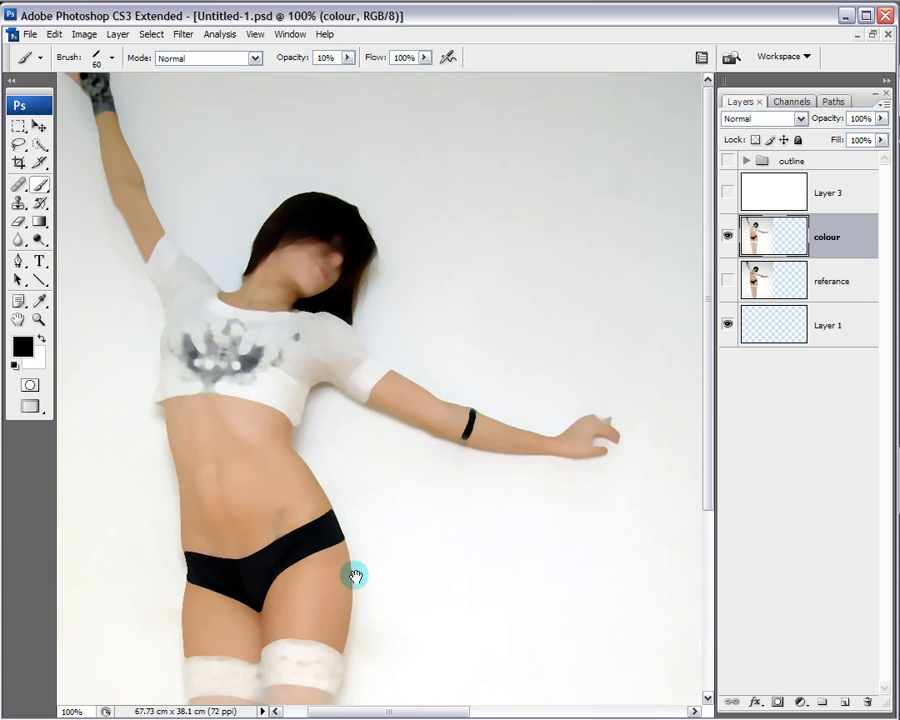
{"action": "left_click_drag", "start_coordinate": [390, 297], "coordinate": [635, 426]}
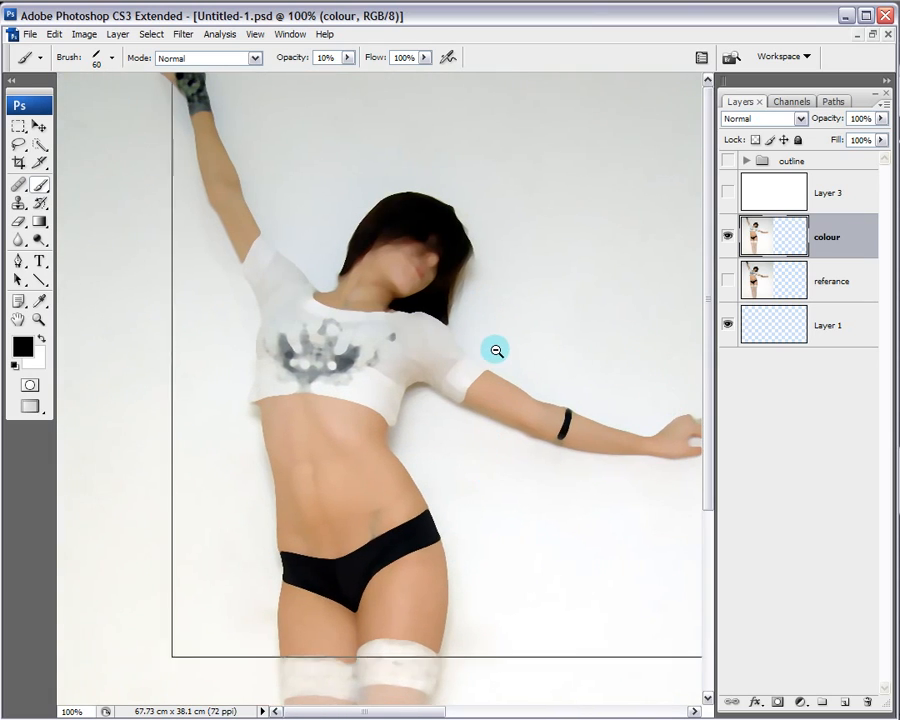
{"action": "left_click", "coordinate": [492, 348], "text": "alt"}
{"action": "left_click", "coordinate": [492, 348], "text": "alt"}
Step: Rename Layer 3 to "white" and make it and the outline group visible
{"action": "left_click", "coordinate": [822, 193]}
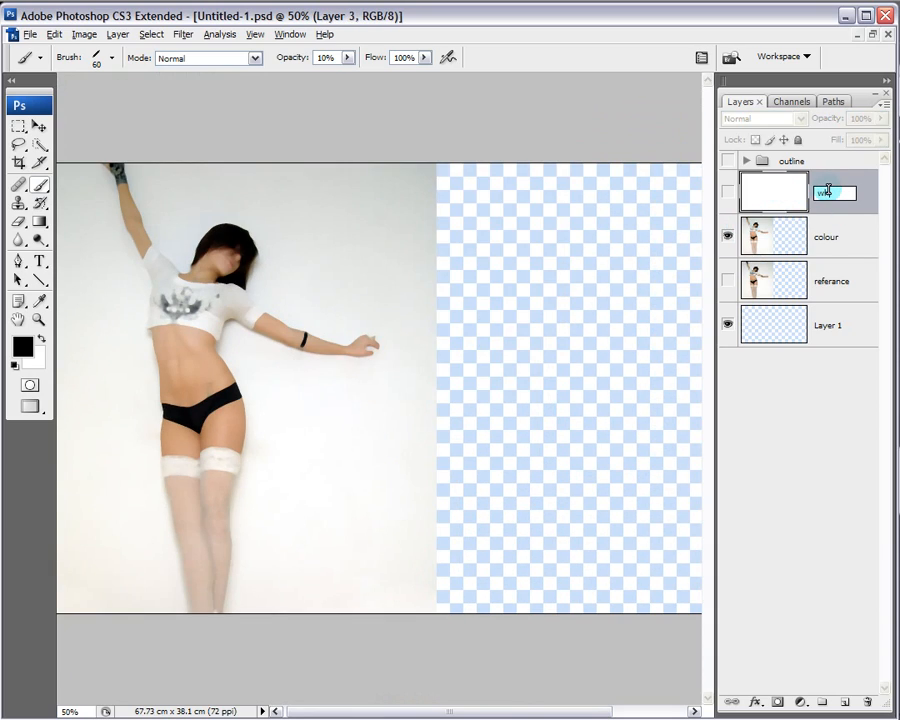
{"action": "type", "text": "white"}
{"action": "key", "text": "Return"}
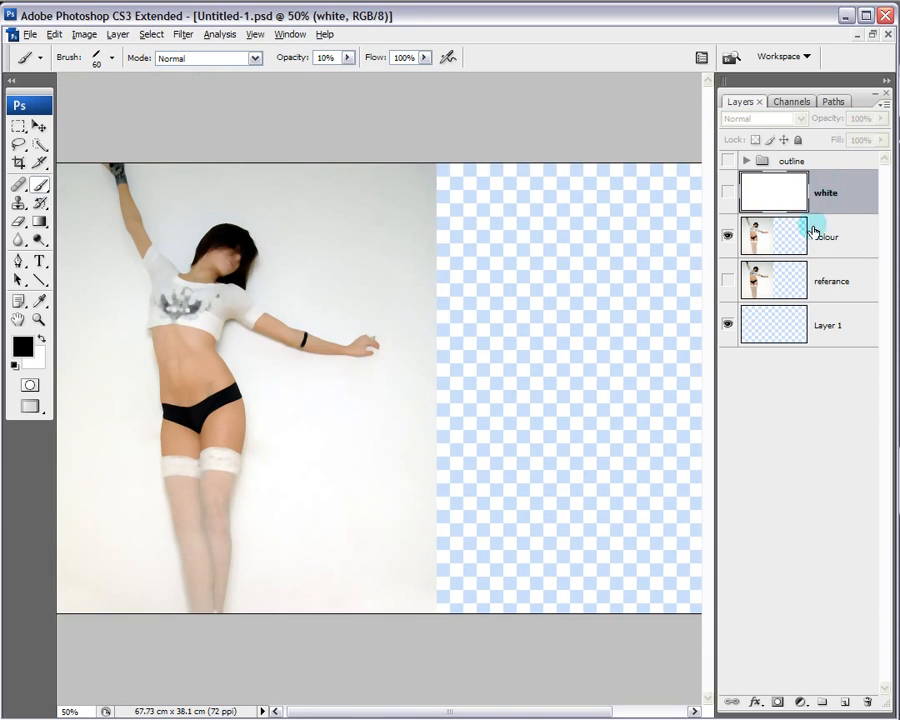
{"action": "left_click", "coordinate": [727, 194]}
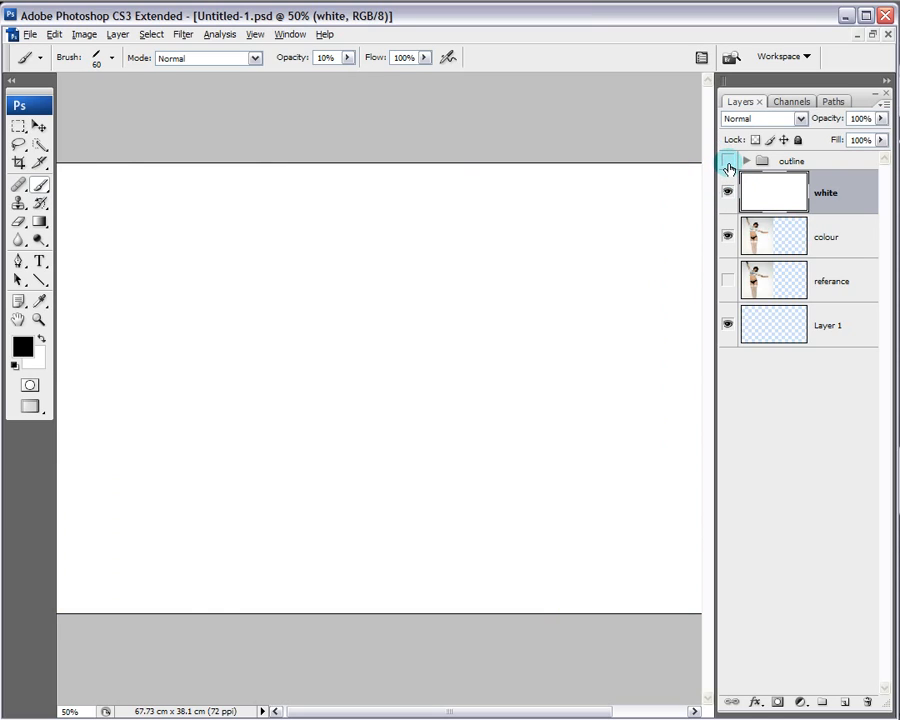
{"action": "left_click", "coordinate": [728, 162]}
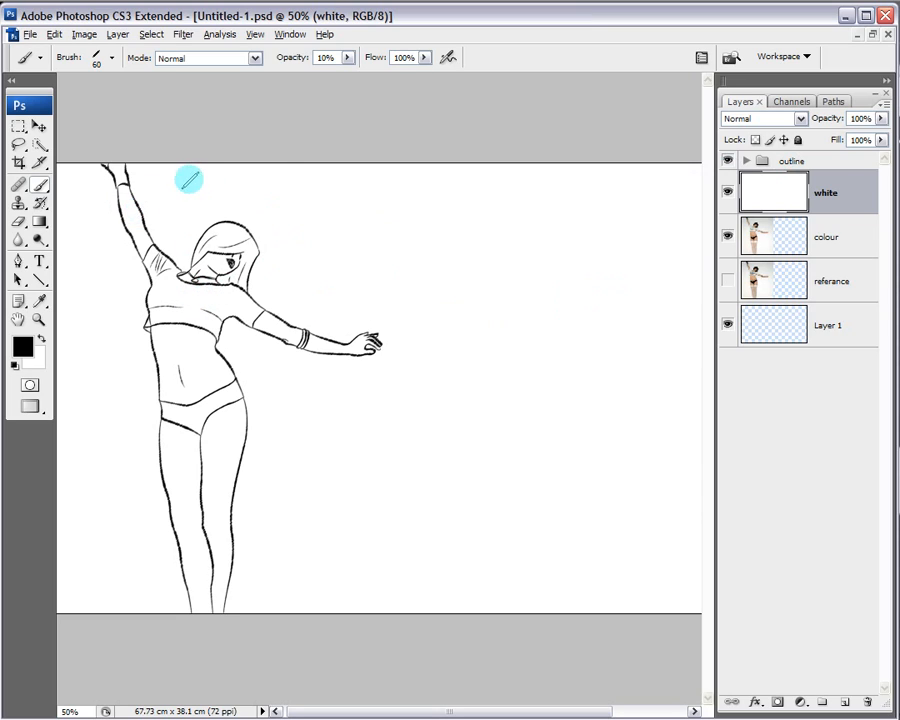
Step: Set the brush opacity to 100% and the brush tip angle to -45°
{"action": "left_click_drag", "start_coordinate": [302, 58], "coordinate": [514, 58]}
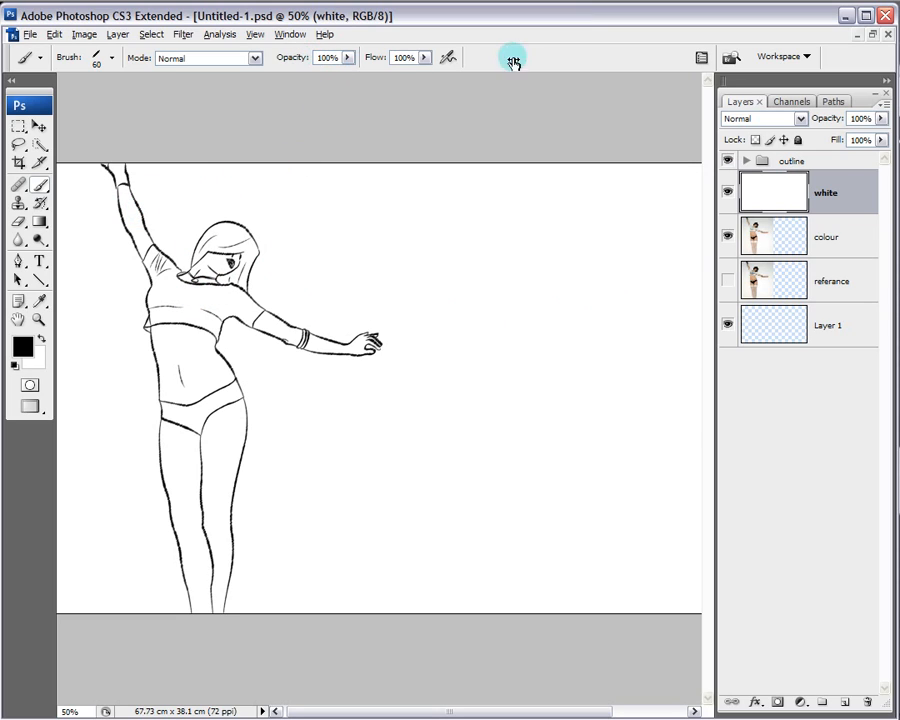
{"action": "key", "text": "F5"}
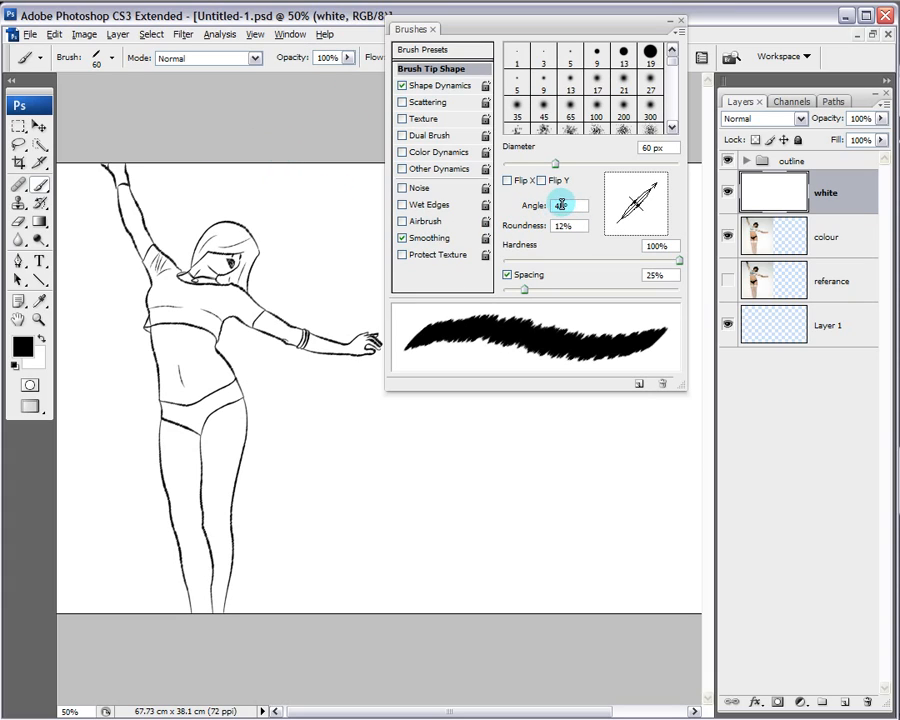
{"action": "left_click", "coordinate": [553, 205]}
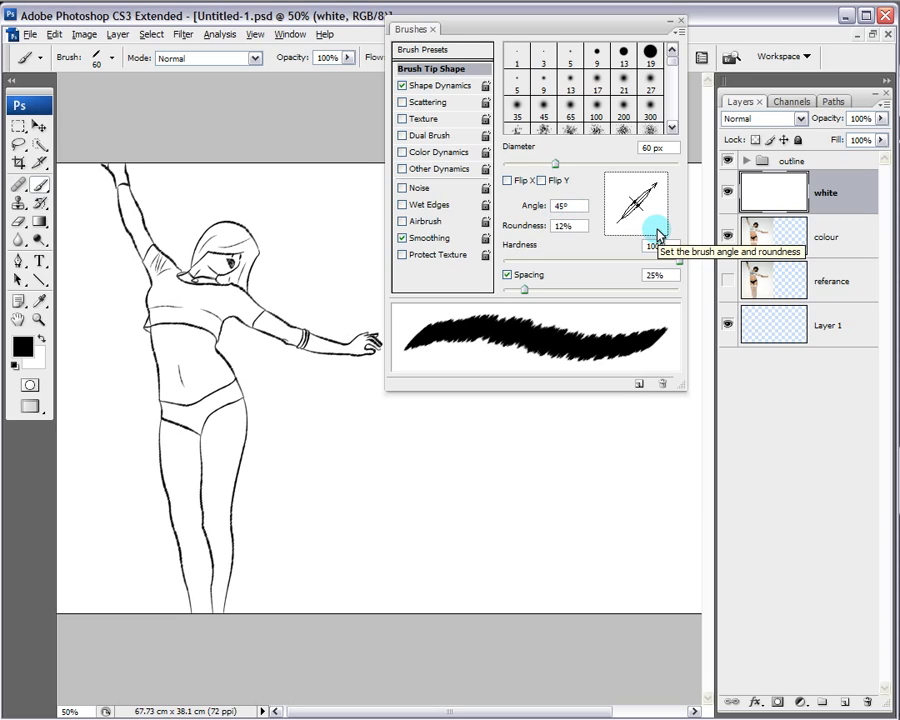
{"action": "type", "text": "-"}
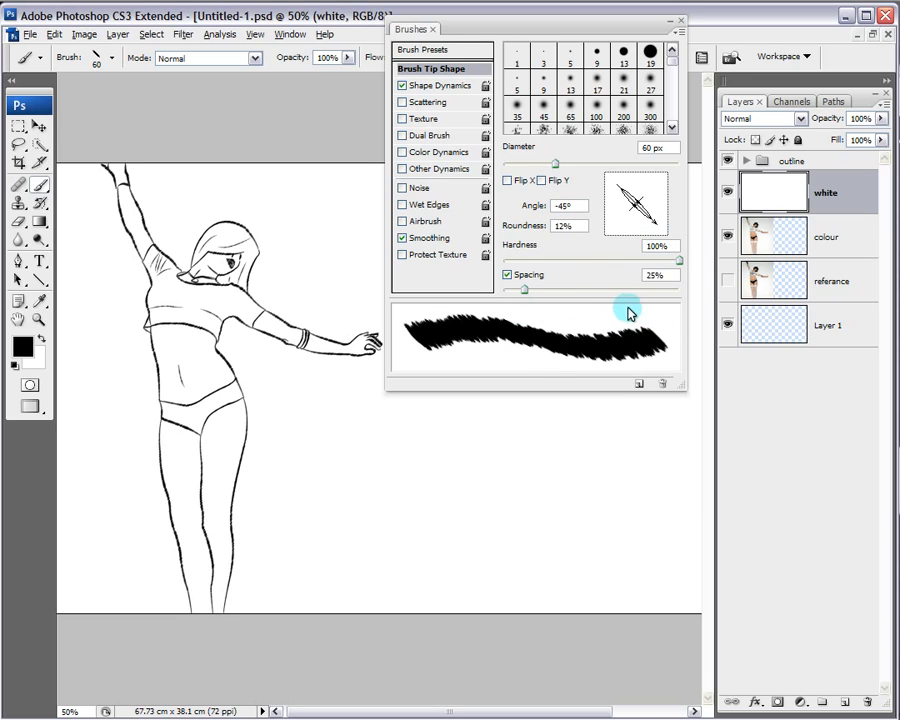
Step: Set the brush's Shape Dynamics minimum diameter and size jitter to 0%
{"action": "left_click", "coordinate": [438, 86]}
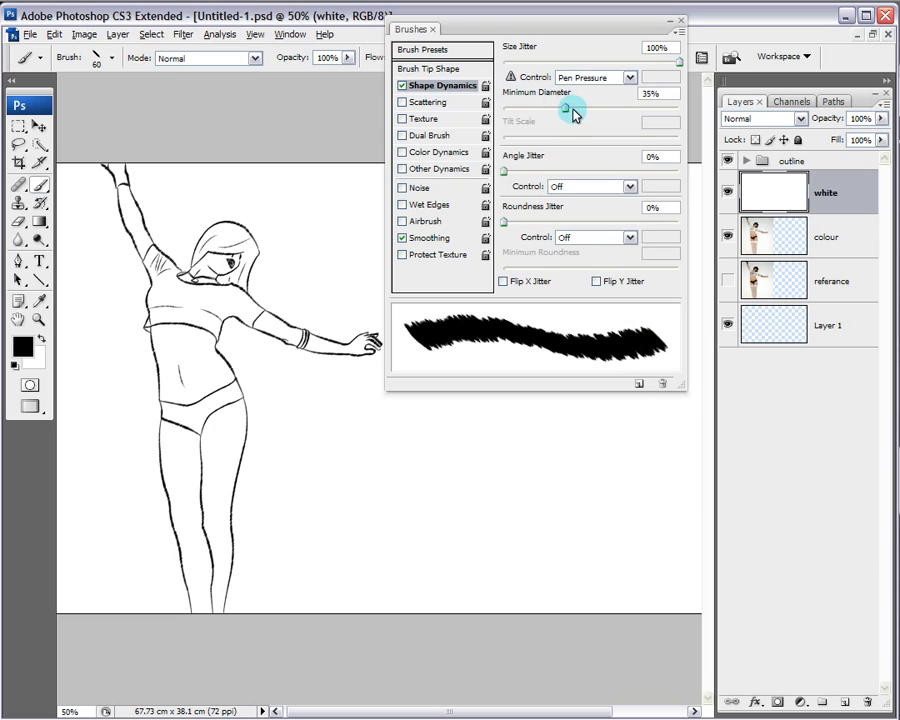
{"action": "left_click_drag", "start_coordinate": [566, 112], "coordinate": [503, 108]}
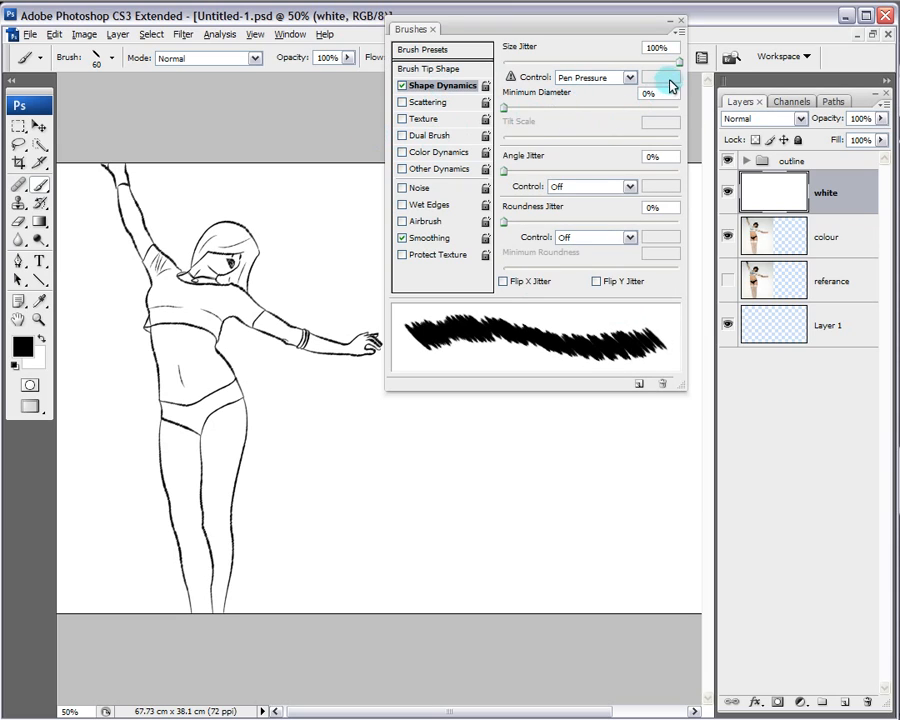
{"action": "left_click_drag", "start_coordinate": [684, 65], "coordinate": [458, 66]}
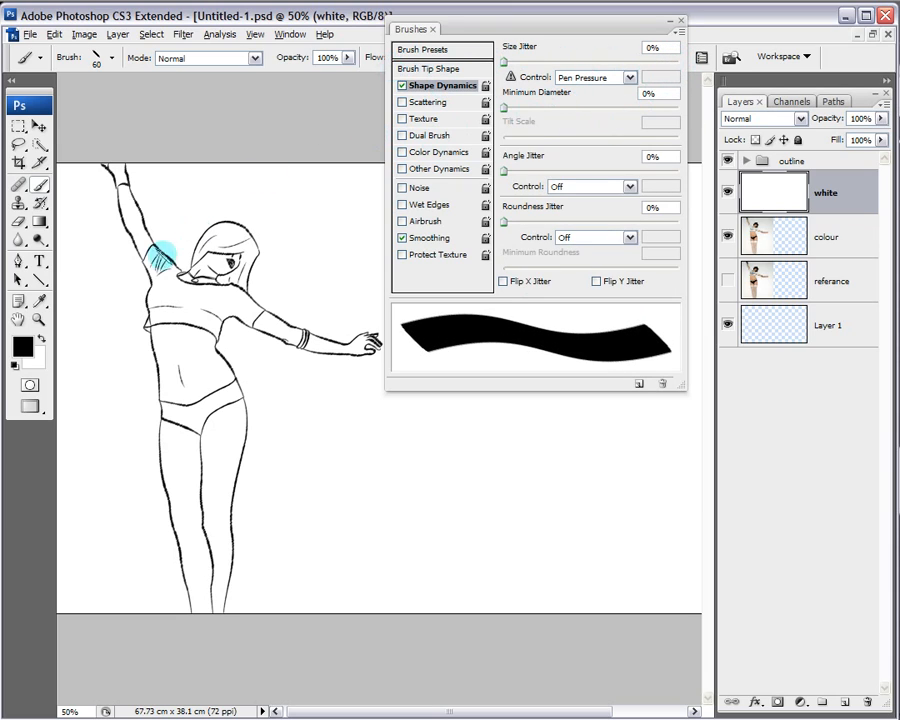
Step: Test the brush with strokes across the figure on the white layer and undo them
{"action": "left_click_drag", "start_coordinate": [145, 221], "coordinate": [454, 221]}
{"action": "key", "text": "ctrl+z"}
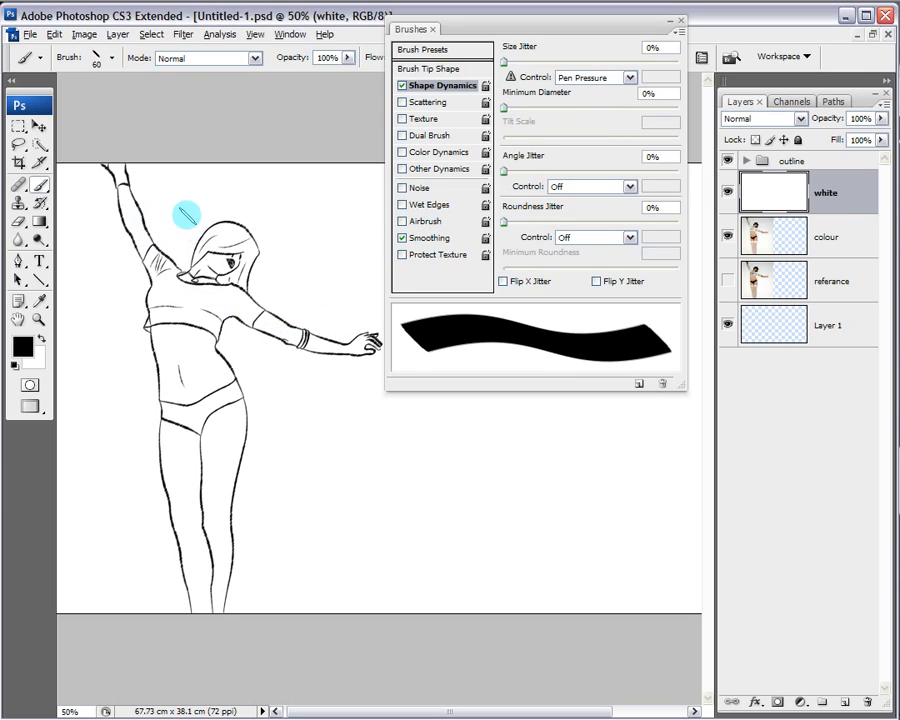
{"action": "left_click_drag", "start_coordinate": [180, 208], "coordinate": [300, 365]}
{"action": "key", "text": "ctrl+z"}
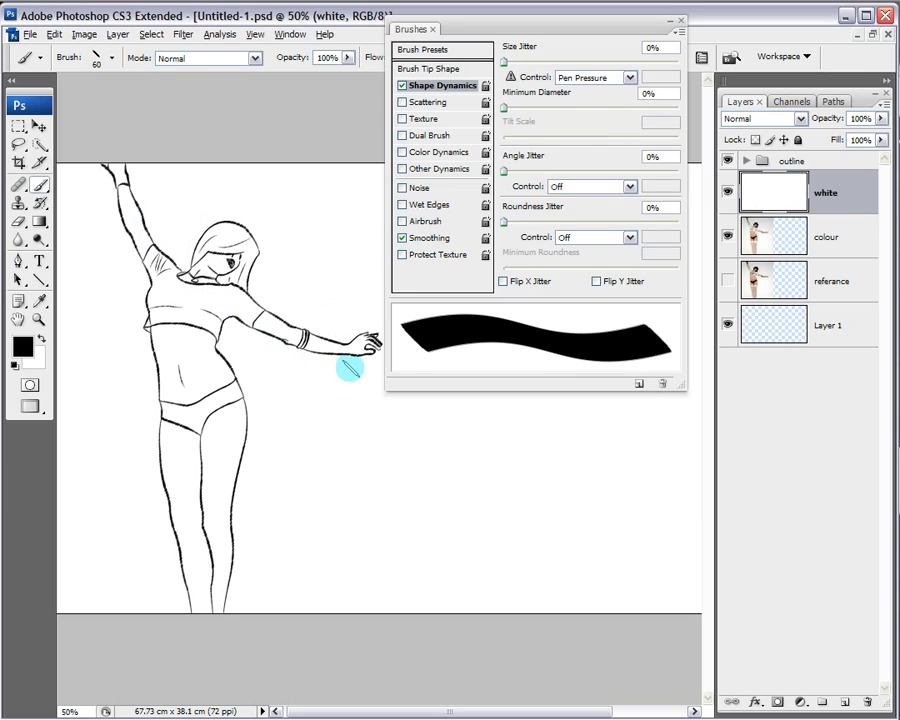
Step: Close the brush settings and add a layer mask to the white layer
{"action": "left_click", "coordinate": [679, 23]}
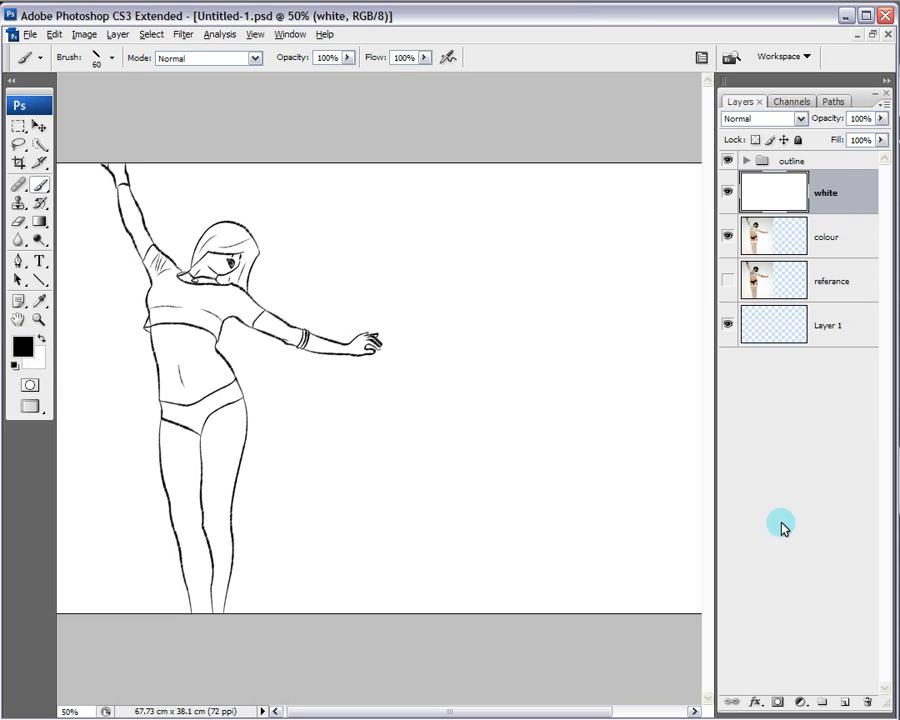
{"action": "left_click", "coordinate": [778, 703]}
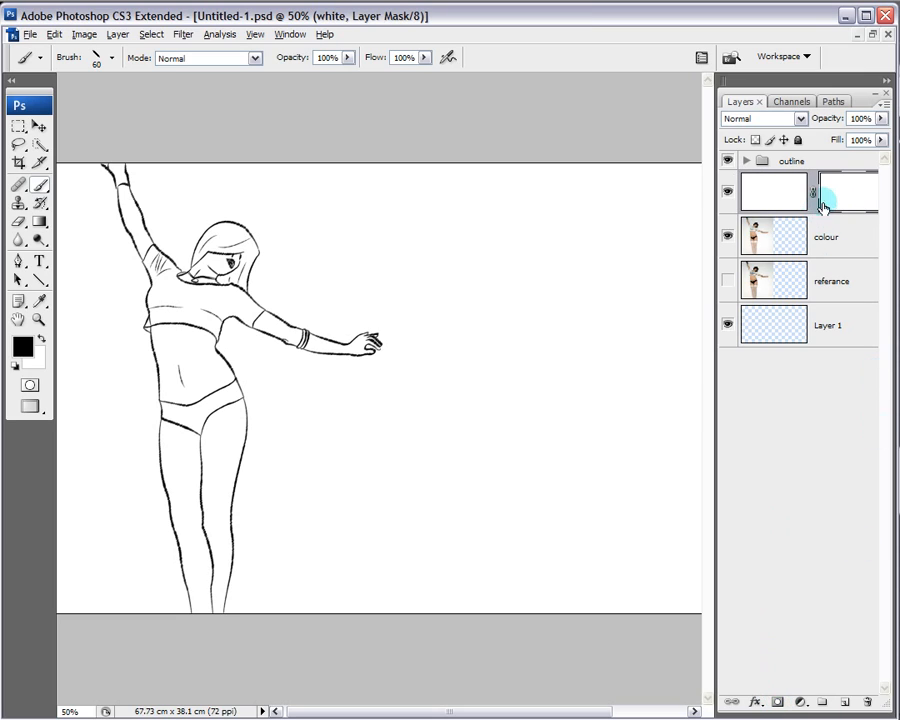
{"action": "left_click", "coordinate": [117, 36]}
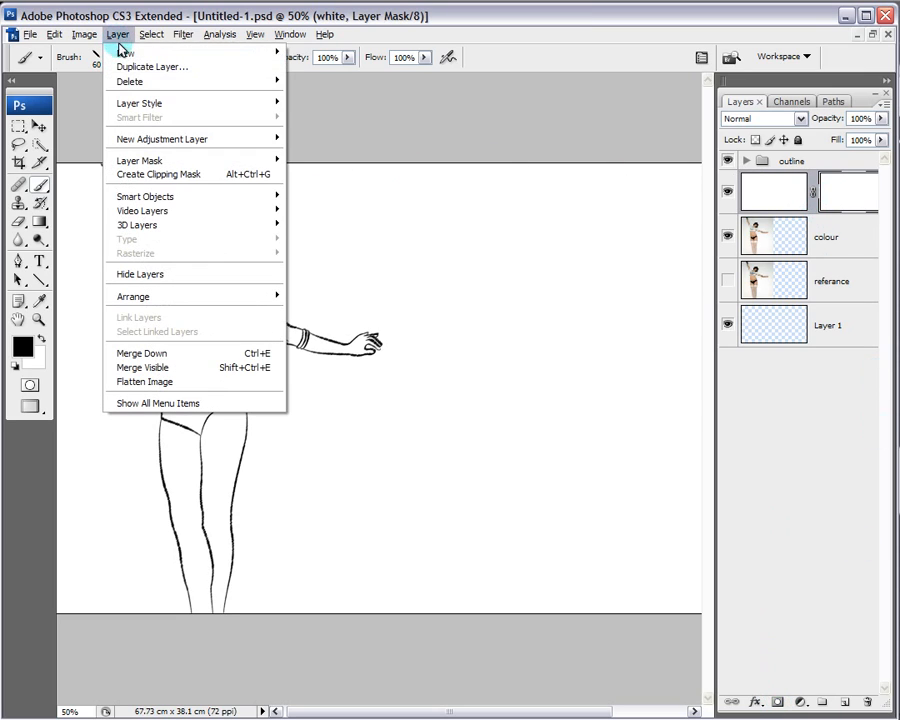
{"action": "mouse_move", "coordinate": [231, 165]}
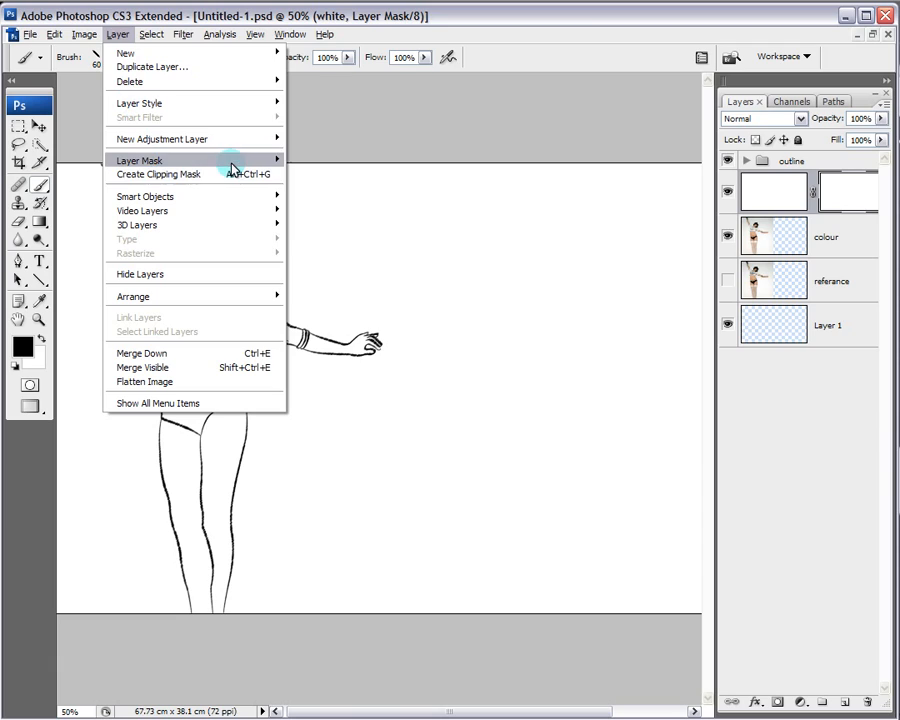
{"action": "left_click", "coordinate": [853, 192]}
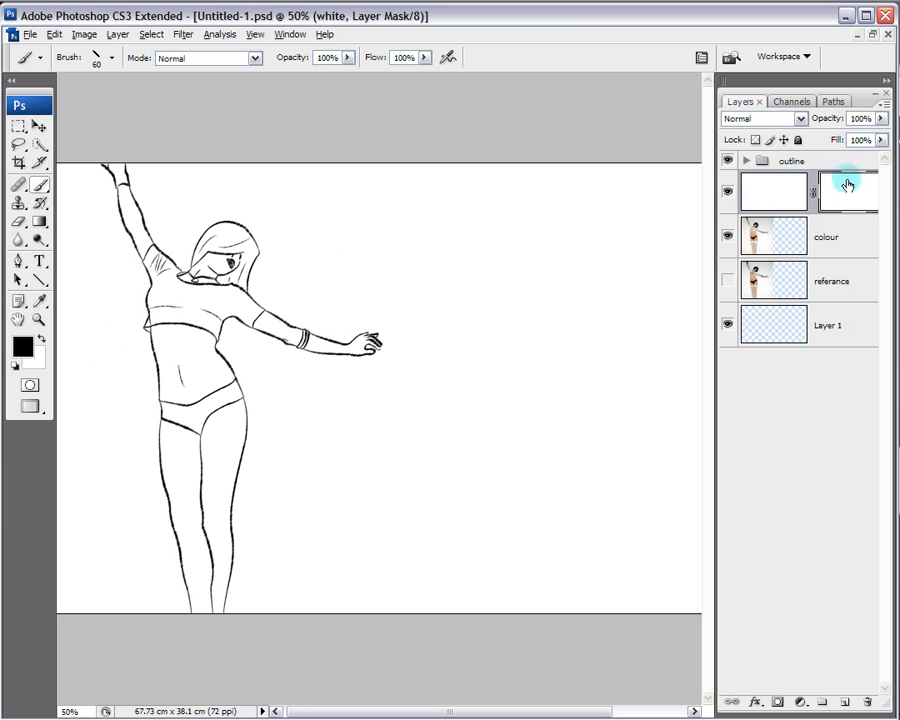
Step: Try a black brush stroke on the white layer's own pixels instead of its mask, and undo it
{"action": "left_click", "coordinate": [778, 194]}
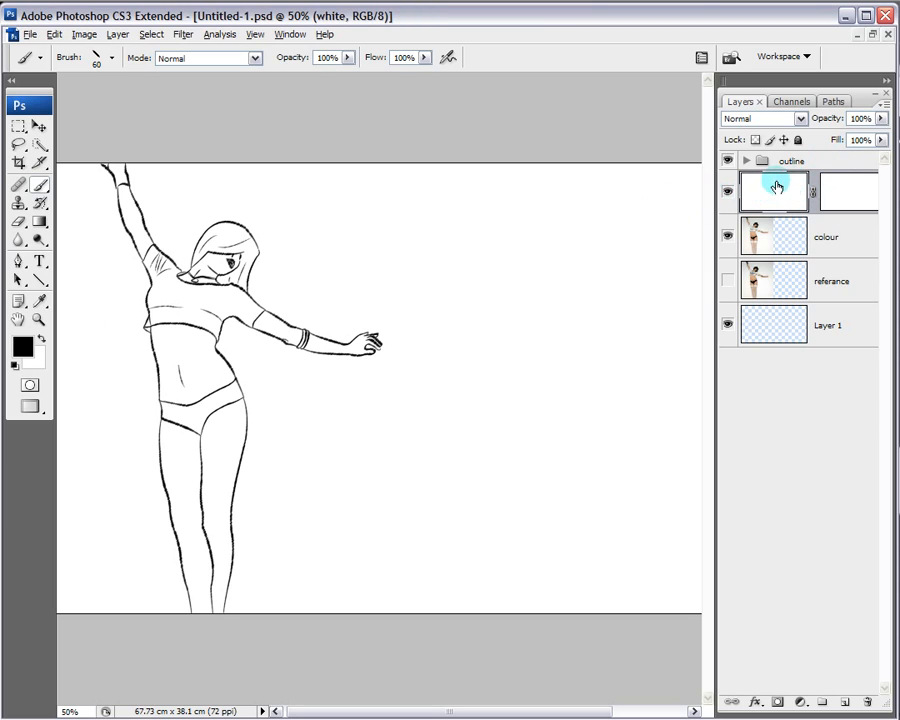
{"action": "left_click", "coordinate": [847, 191]}
{"action": "mouse_move", "coordinate": [645, 210]}
{"action": "left_mouse_down"}
{"action": "mouse_move", "coordinate": [473, 354]}
{"action": "mouse_move", "coordinate": [464, 380]}
{"action": "mouse_move", "coordinate": [680, 320]}
{"action": "mouse_move", "coordinate": [344, 221]}
{"action": "left_mouse_up"}
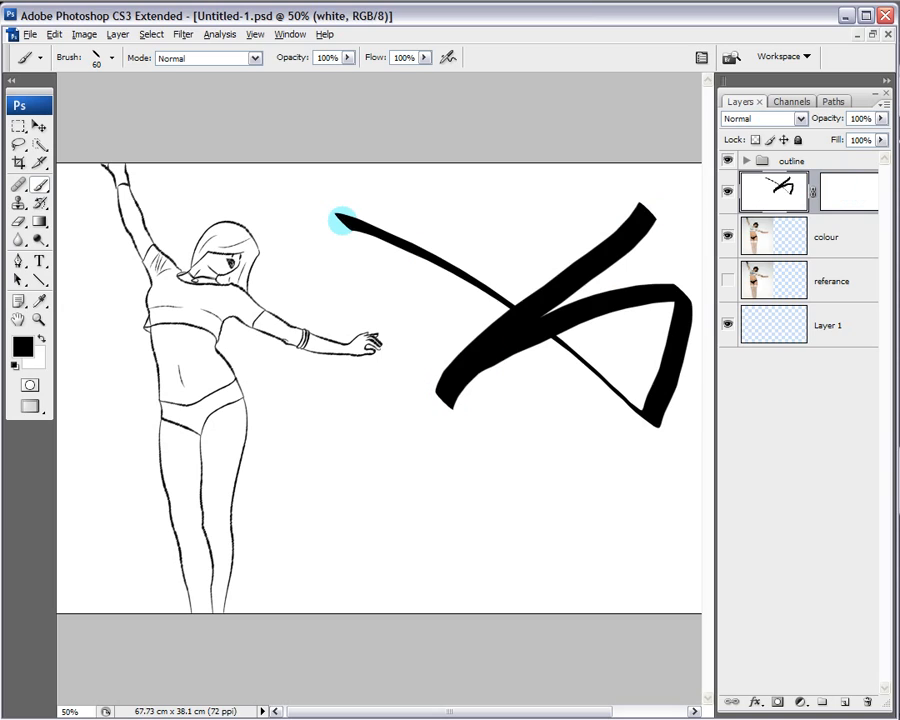
{"action": "key", "text": "ctrl+z"}
Step: Try a black brush stroke on the white layer's mask beside the figure, and undo it
{"action": "left_click", "coordinate": [845, 192]}
{"action": "mouse_move", "coordinate": [600, 235]}
{"action": "left_mouse_down"}
{"action": "mouse_move", "coordinate": [499, 519]}
{"action": "mouse_move", "coordinate": [483, 212]}
{"action": "mouse_move", "coordinate": [586, 355]}
{"action": "mouse_move", "coordinate": [517, 452]}
{"action": "mouse_move", "coordinate": [593, 362]}
{"action": "mouse_move", "coordinate": [420, 348]}
{"action": "mouse_move", "coordinate": [349, 460]}
{"action": "mouse_move", "coordinate": [512, 360]}
{"action": "left_mouse_up"}
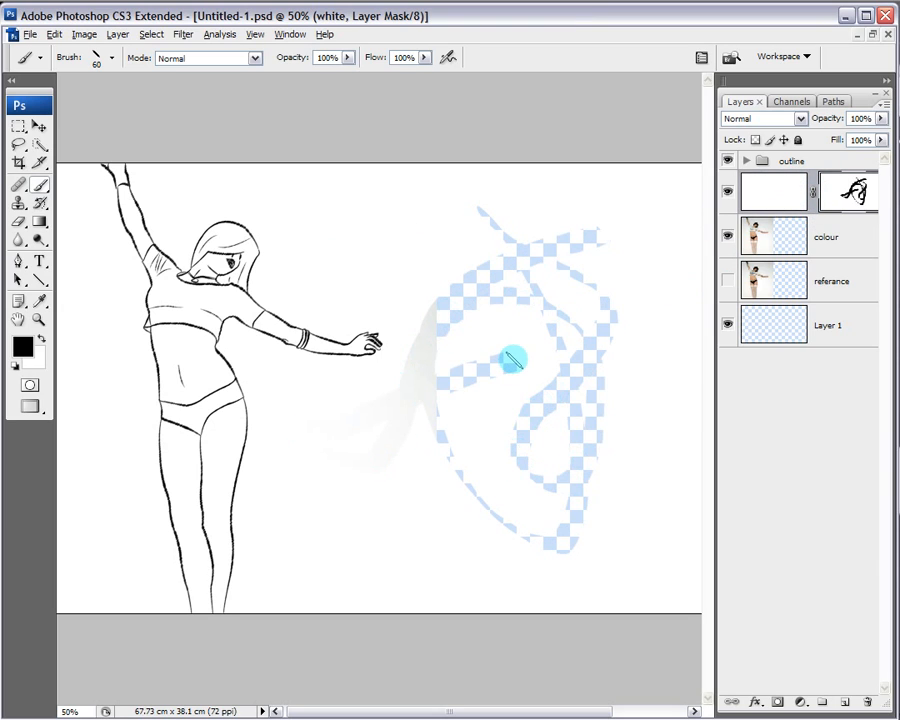
{"action": "key", "text": "ctrl+z"}
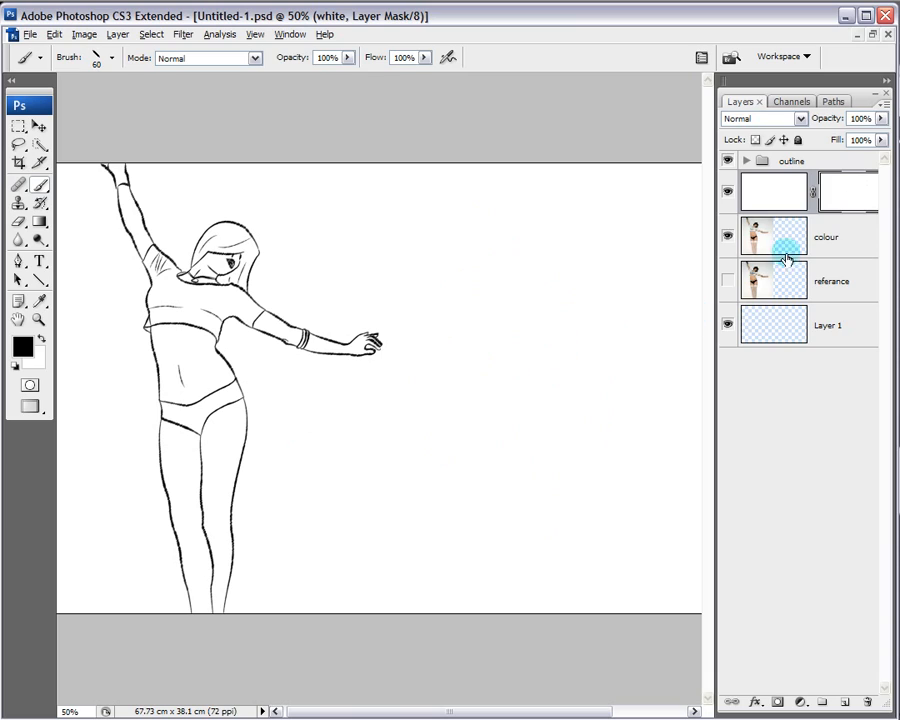
Step: Set the brush to 10% opacity and 80 px diameter, and undo the test stroke over the lower legs
{"action": "left_click", "coordinate": [332, 57]}
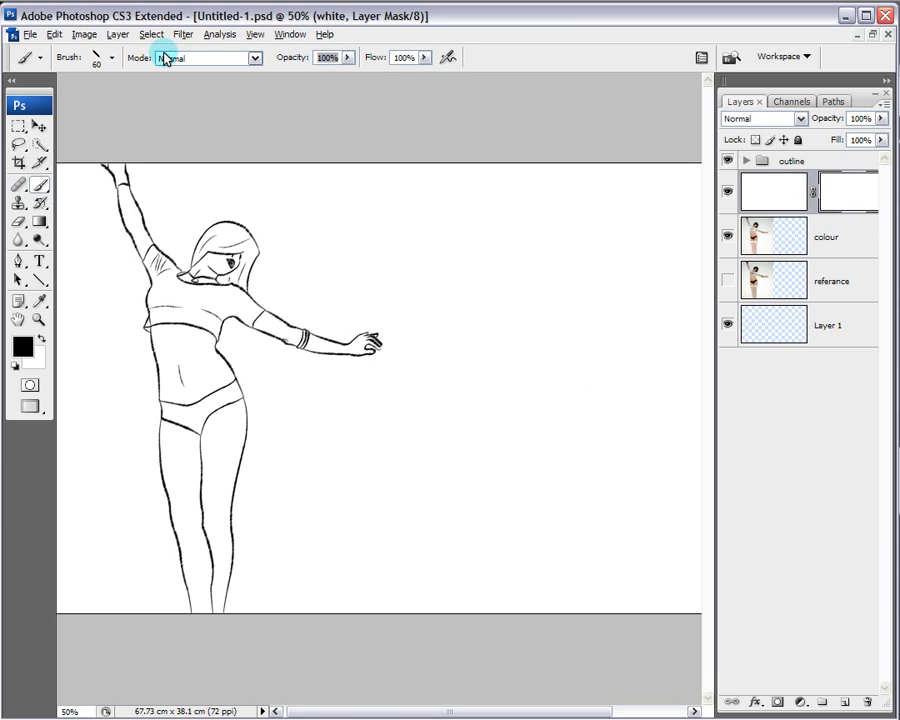
{"action": "type", "text": "10"}
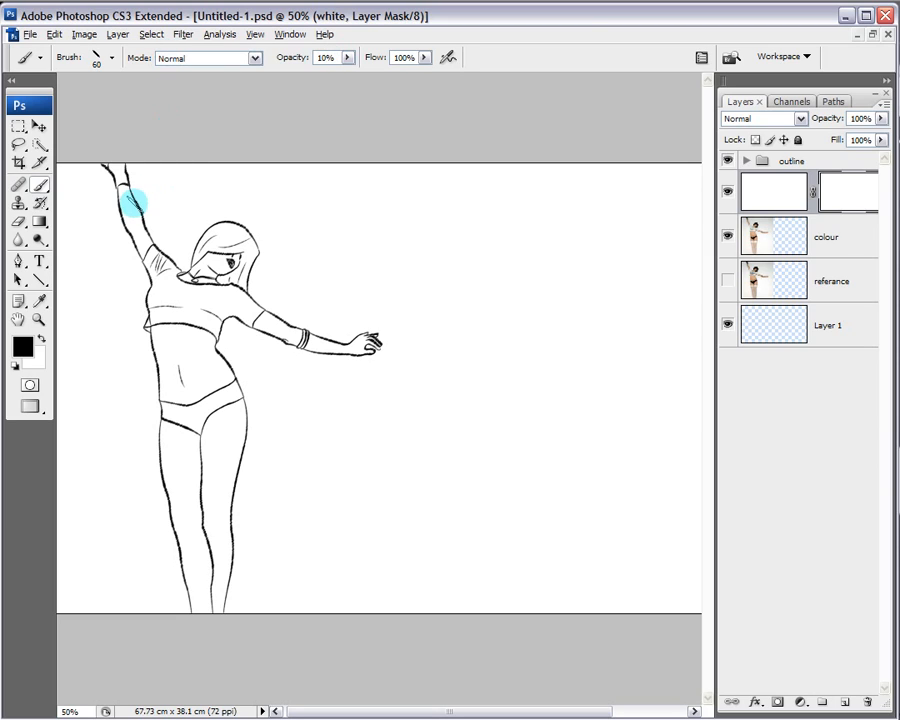
{"action": "left_click", "coordinate": [215, 361], "text": "ctrl"}
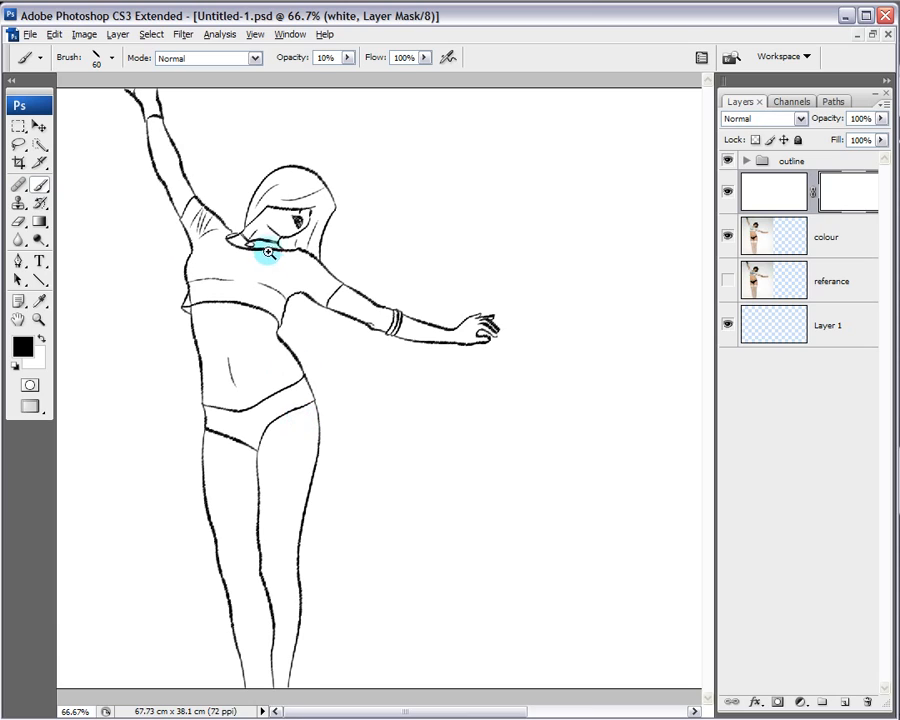
{"action": "left_click", "coordinate": [266, 246], "text": "ctrl"}
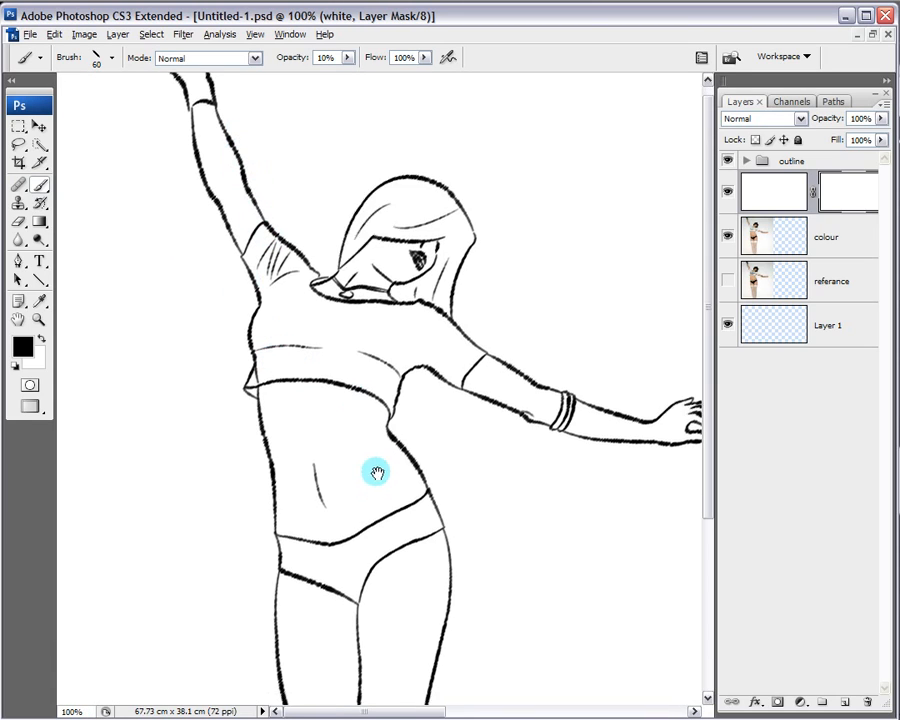
{"action": "left_click_drag", "start_coordinate": [373, 469], "coordinate": [325, 180]}
{"action": "right_click", "coordinate": [262, 540]}
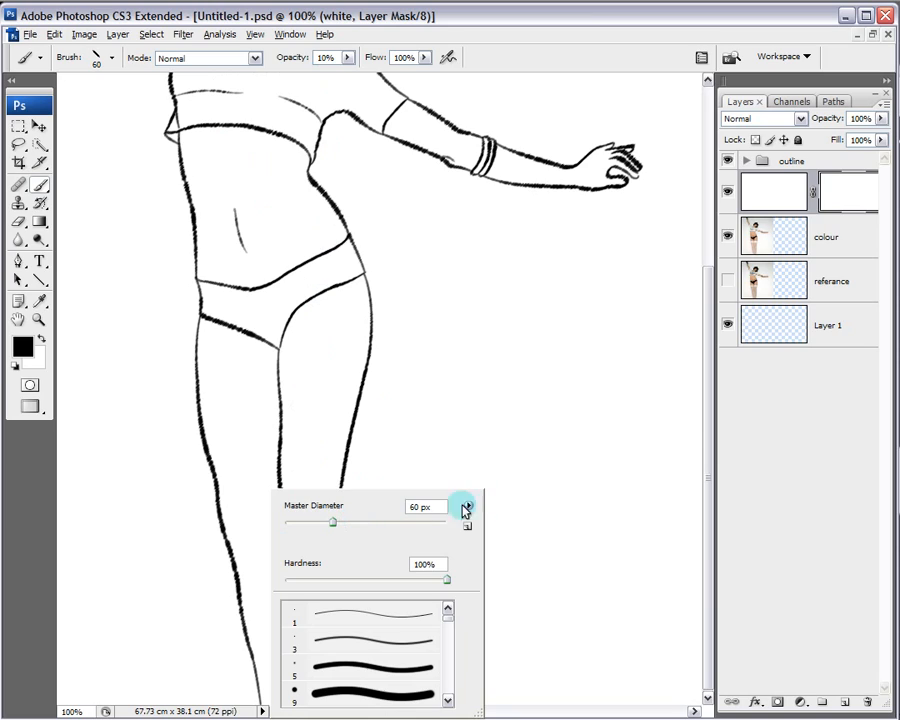
{"action": "left_click_drag", "start_coordinate": [416, 505], "coordinate": [382, 510]}
{"action": "key", "text": "Delete"}
{"action": "type", "text": "8"}
{"action": "key", "text": "Return"}
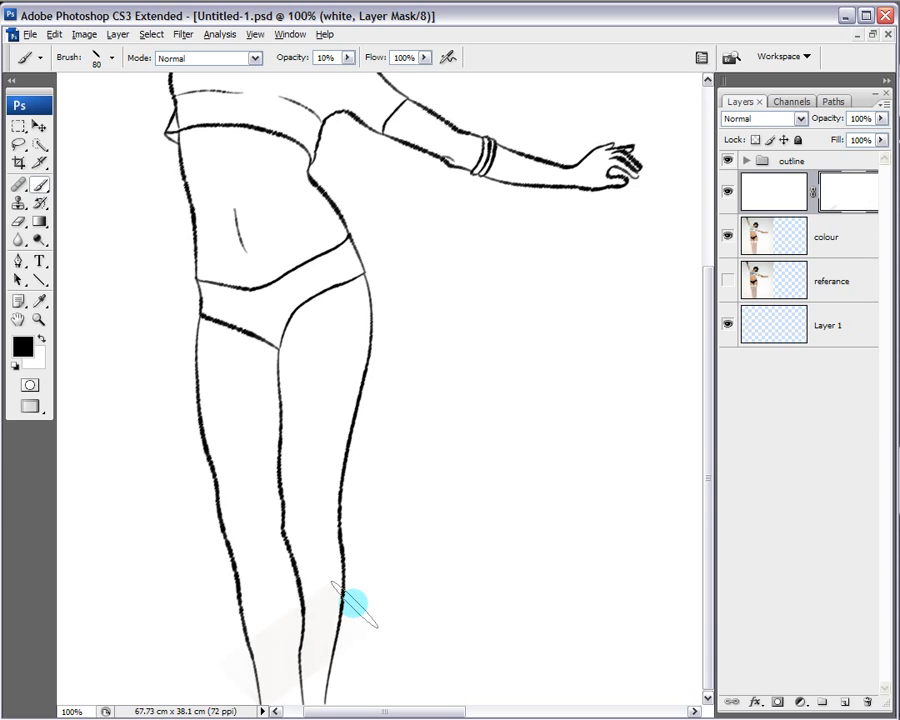
{"action": "key", "text": "ctrl+z"}
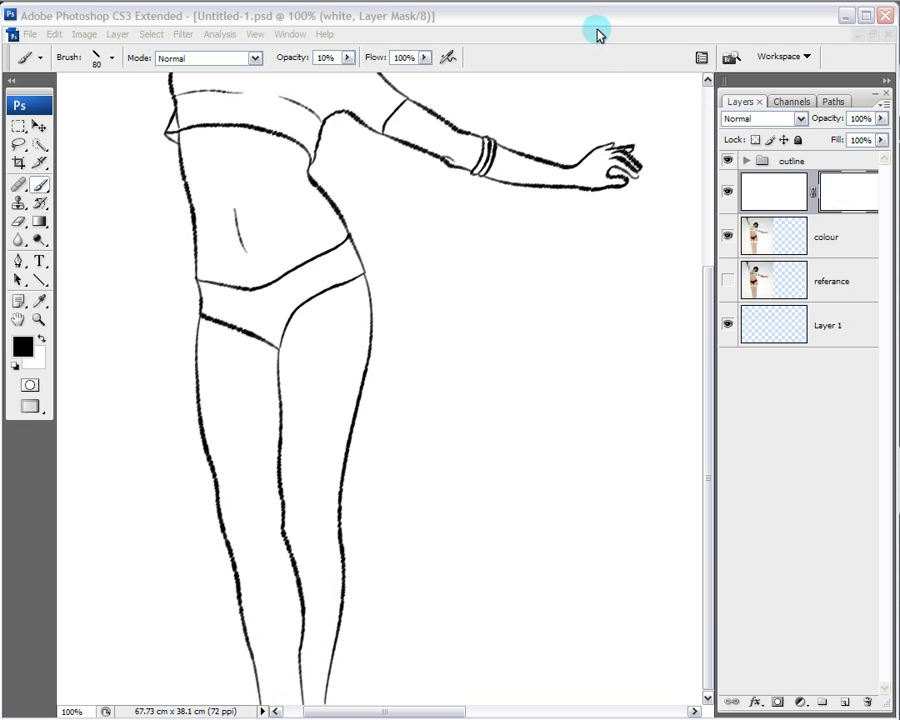
Step: Set the brush opacity to 20% and undo the trial mask strokes across the thighs
{"action": "left_click", "coordinate": [597, 35]}
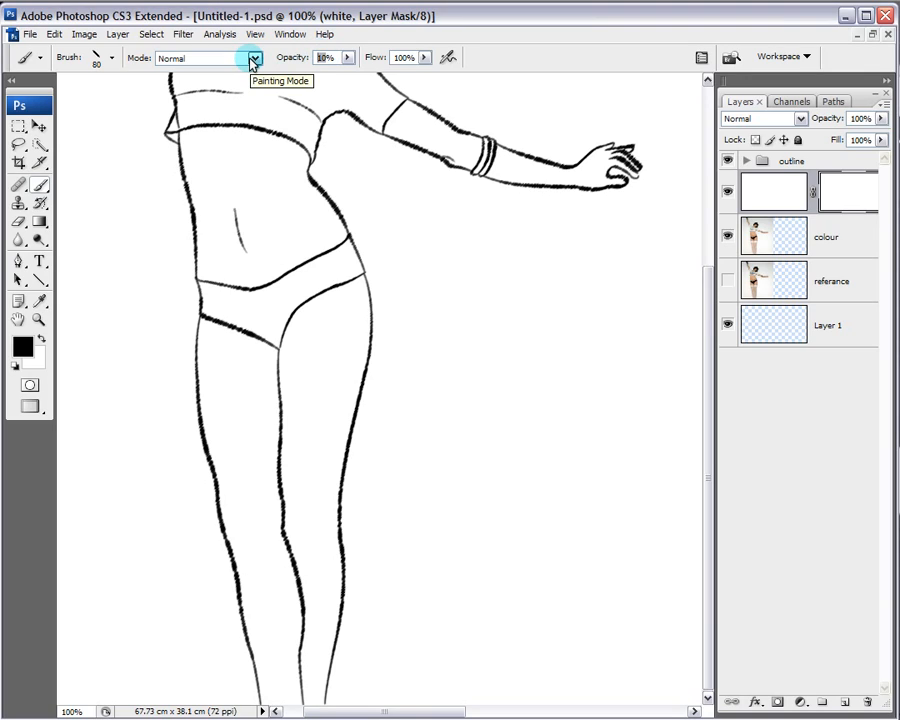
{"action": "mouse_move", "coordinate": [245, 442]}
{"action": "left_mouse_down"}
{"action": "mouse_move", "coordinate": [249, 454]}
{"action": "mouse_move", "coordinate": [231, 474]}
{"action": "mouse_move", "coordinate": [376, 294]}
{"action": "mouse_move", "coordinate": [327, 372]}
{"action": "mouse_move", "coordinate": [249, 440]}
{"action": "mouse_move", "coordinate": [366, 345]}
{"action": "mouse_move", "coordinate": [382, 362]}
{"action": "mouse_move", "coordinate": [365, 310]}
{"action": "left_mouse_up"}
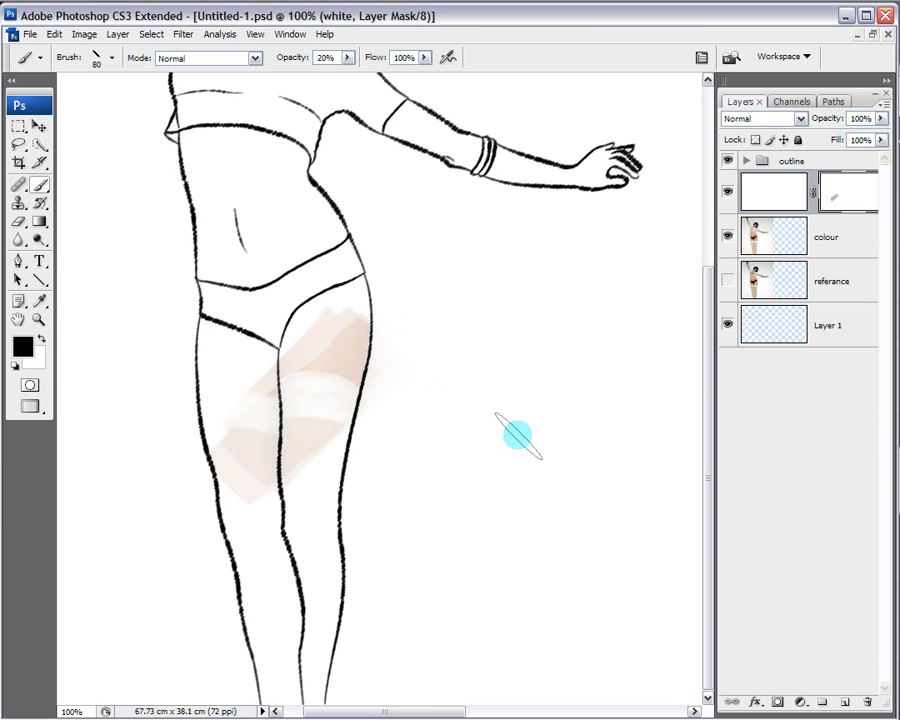
{"action": "key", "text": "ctrl+alt+z"}
{"action": "key", "text": "ctrl+alt+z"}
{"action": "key", "text": "ctrl+alt+z"}
{"action": "key", "text": "ctrl+alt+z"}
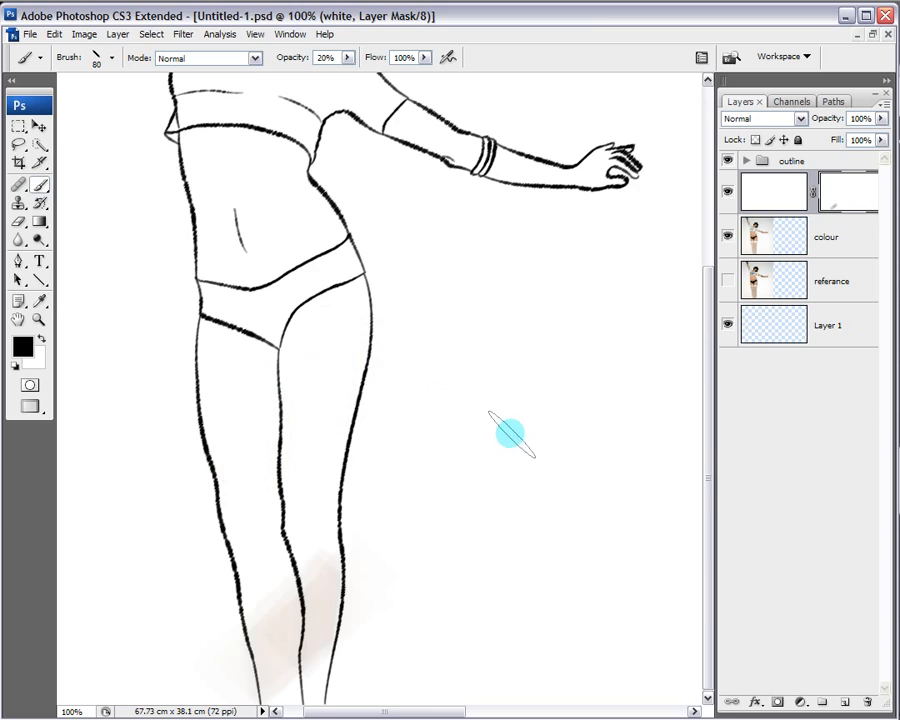
Step: Paint angled 20% opacity, 80 px strokes on the white layer's mask over the legs, torso, arms and head
{"action": "mouse_move", "coordinate": [267, 667]}
{"action": "left_mouse_down"}
{"action": "mouse_move", "coordinate": [332, 634]}
{"action": "mouse_move", "coordinate": [315, 650]}
{"action": "mouse_move", "coordinate": [317, 630]}
{"action": "mouse_move", "coordinate": [261, 655]}
{"action": "left_mouse_up"}
{"action": "mouse_move", "coordinate": [348, 512]}
{"action": "left_mouse_down"}
{"action": "mouse_move", "coordinate": [307, 484]}
{"action": "mouse_move", "coordinate": [305, 428]}
{"action": "mouse_move", "coordinate": [307, 474]}
{"action": "mouse_move", "coordinate": [358, 488]}
{"action": "mouse_move", "coordinate": [317, 434]}
{"action": "mouse_move", "coordinate": [241, 488]}
{"action": "mouse_move", "coordinate": [287, 396]}
{"action": "mouse_move", "coordinate": [193, 478]}
{"action": "mouse_move", "coordinate": [207, 358]}
{"action": "mouse_move", "coordinate": [315, 221]}
{"action": "mouse_move", "coordinate": [316, 195]}
{"action": "mouse_move", "coordinate": [378, 236]}
{"action": "mouse_move", "coordinate": [301, 181]}
{"action": "mouse_move", "coordinate": [301, 153]}
{"action": "left_mouse_up"}
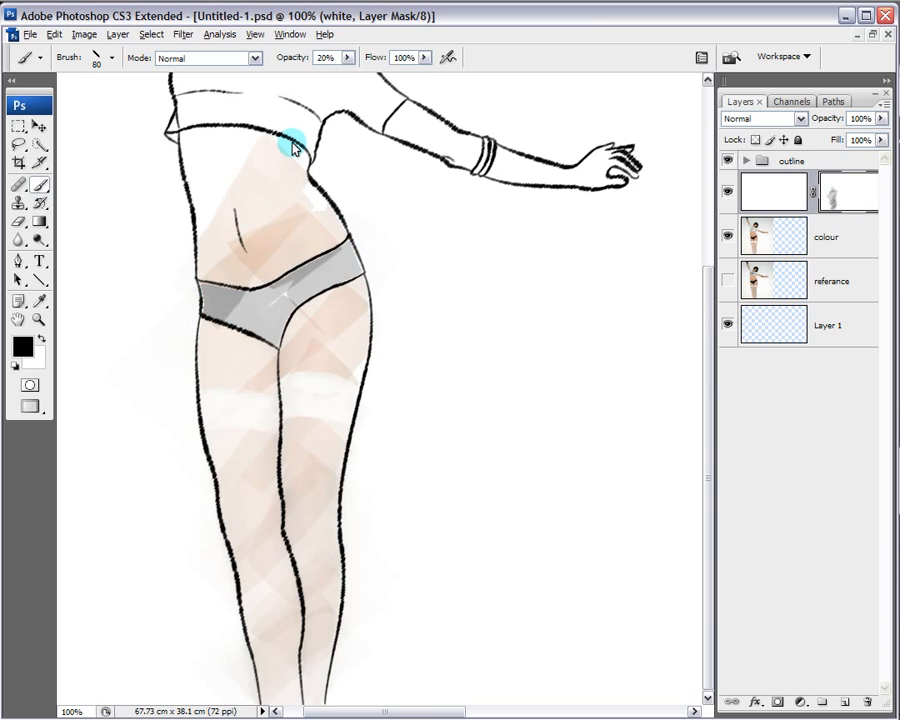
{"action": "left_click_drag", "start_coordinate": [272, 186], "coordinate": [287, 371]}
{"action": "mouse_move", "coordinate": [294, 305]}
{"action": "left_mouse_down"}
{"action": "mouse_move", "coordinate": [256, 355]}
{"action": "mouse_move", "coordinate": [326, 298]}
{"action": "mouse_move", "coordinate": [242, 380]}
{"action": "mouse_move", "coordinate": [253, 277]}
{"action": "mouse_move", "coordinate": [202, 347]}
{"action": "mouse_move", "coordinate": [272, 248]}
{"action": "mouse_move", "coordinate": [190, 305]}
{"action": "mouse_move", "coordinate": [262, 215]}
{"action": "mouse_move", "coordinate": [320, 254]}
{"action": "mouse_move", "coordinate": [311, 270]}
{"action": "mouse_move", "coordinate": [341, 287]}
{"action": "mouse_move", "coordinate": [428, 284]}
{"action": "mouse_move", "coordinate": [423, 320]}
{"action": "mouse_move", "coordinate": [474, 341]}
{"action": "mouse_move", "coordinate": [583, 342]}
{"action": "left_mouse_up"}
{"action": "left_click_drag", "start_coordinate": [338, 298], "coordinate": [357, 380]}
{"action": "mouse_move", "coordinate": [345, 322]}
{"action": "left_mouse_down"}
{"action": "mouse_move", "coordinate": [393, 268]}
{"action": "mouse_move", "coordinate": [405, 197]}
{"action": "mouse_move", "coordinate": [350, 205]}
{"action": "mouse_move", "coordinate": [388, 297]}
{"action": "mouse_move", "coordinate": [228, 255]}
{"action": "mouse_move", "coordinate": [180, 180]}
{"action": "mouse_move", "coordinate": [183, 97]}
{"action": "mouse_move", "coordinate": [147, 78]}
{"action": "mouse_move", "coordinate": [185, 233]}
{"action": "left_mouse_up"}
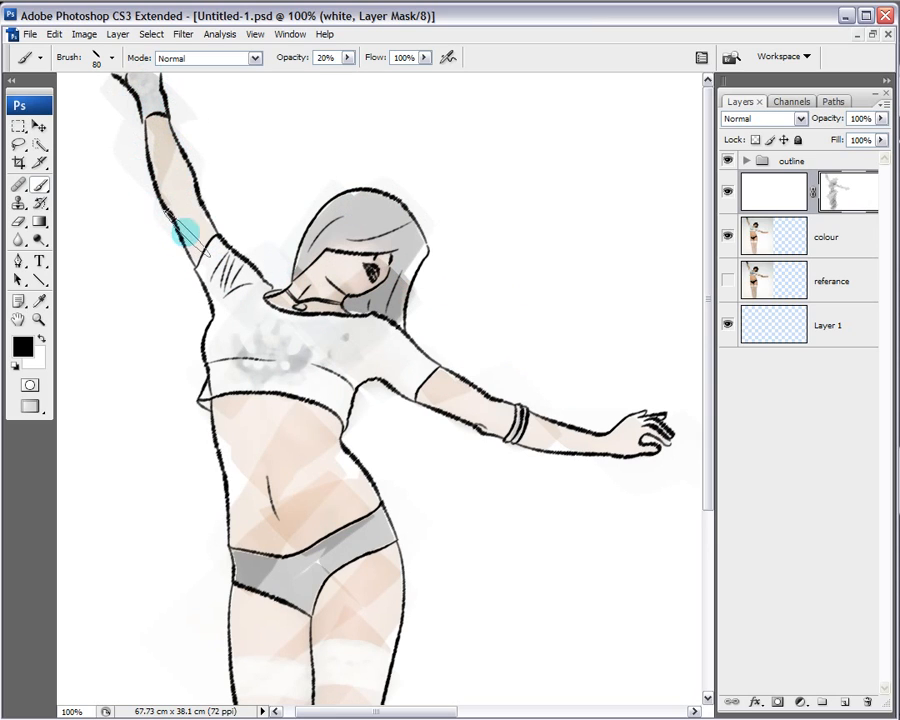
Step: Set the brush diameter to 40 px and layer more mask strokes over the thighs, briefs and stomach
{"action": "left_click_drag", "start_coordinate": [300, 524], "coordinate": [315, 256]}
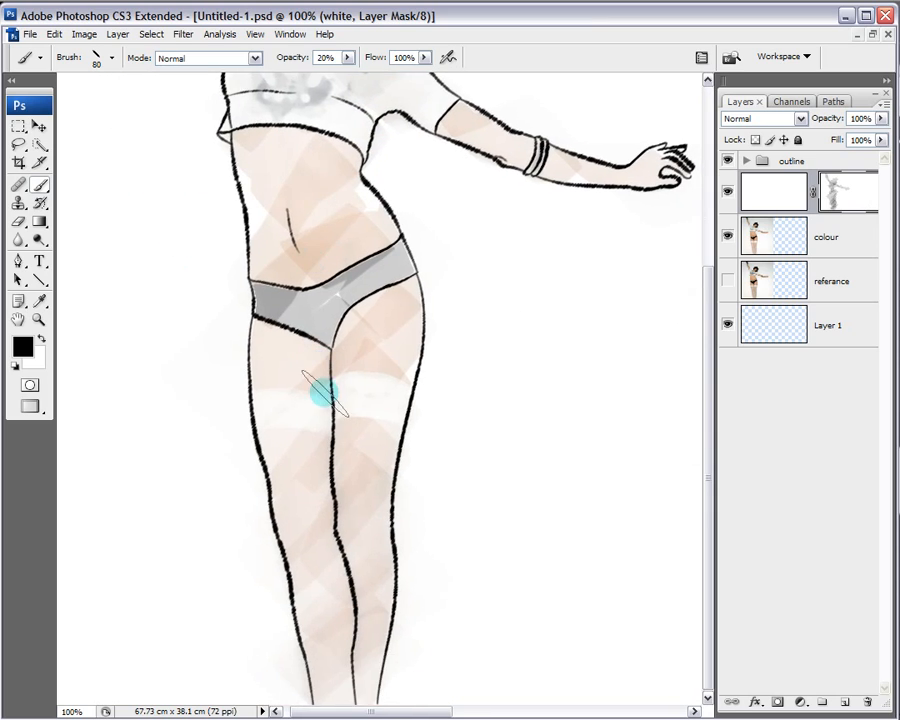
{"action": "right_click", "coordinate": [368, 346]}
{"action": "left_click", "coordinate": [427, 369]}
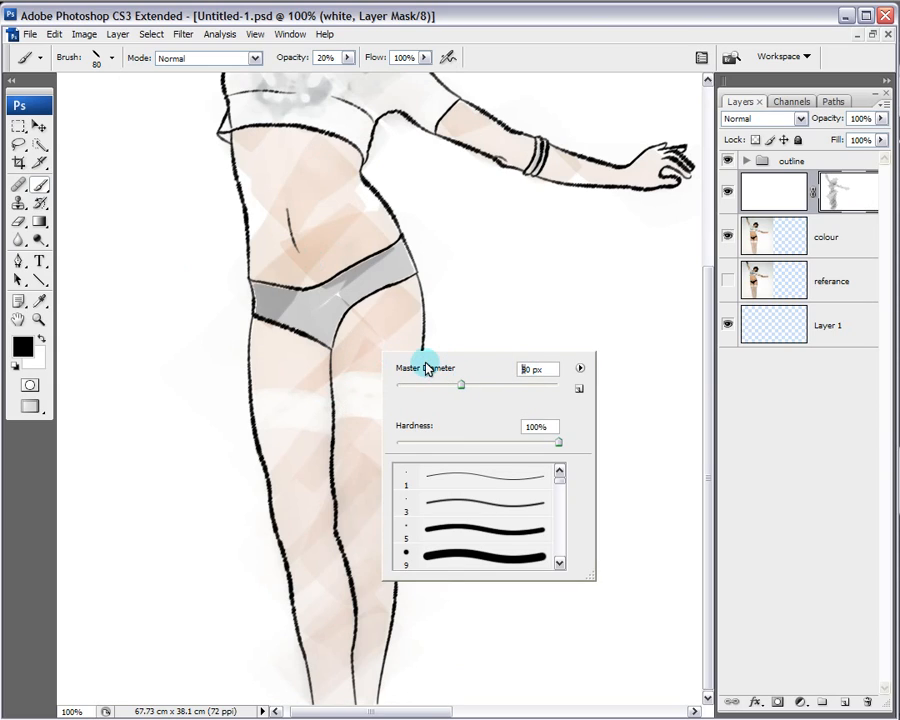
{"action": "left_click", "coordinate": [336, 394]}
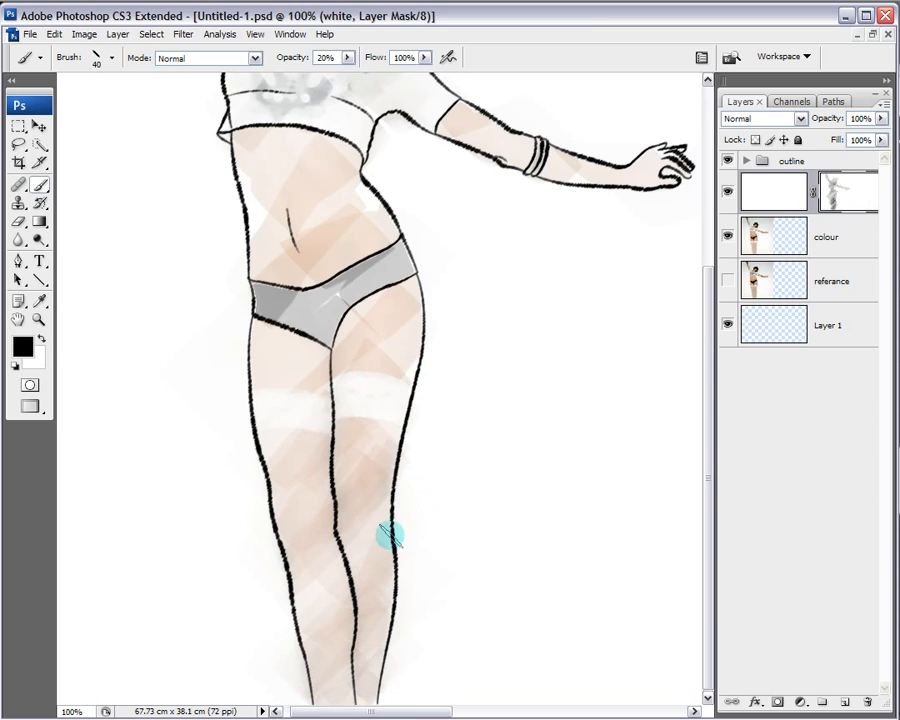
{"action": "mouse_move", "coordinate": [338, 371]}
{"action": "left_mouse_down"}
{"action": "mouse_move", "coordinate": [261, 372]}
{"action": "mouse_move", "coordinate": [279, 337]}
{"action": "mouse_move", "coordinate": [255, 377]}
{"action": "mouse_move", "coordinate": [399, 241]}
{"action": "mouse_move", "coordinate": [246, 344]}
{"action": "mouse_move", "coordinate": [389, 249]}
{"action": "mouse_move", "coordinate": [393, 310]}
{"action": "mouse_move", "coordinate": [371, 405]}
{"action": "mouse_move", "coordinate": [387, 374]}
{"action": "left_mouse_up"}
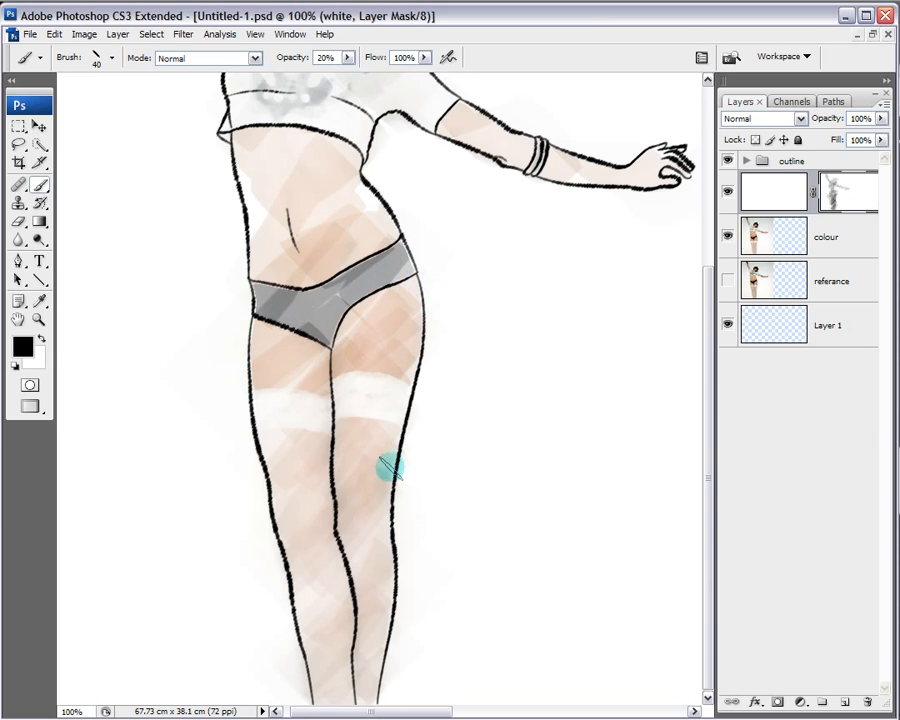
{"action": "mouse_move", "coordinate": [368, 274]}
{"action": "left_mouse_down"}
{"action": "mouse_move", "coordinate": [313, 466]}
{"action": "mouse_move", "coordinate": [321, 343]}
{"action": "left_mouse_up"}
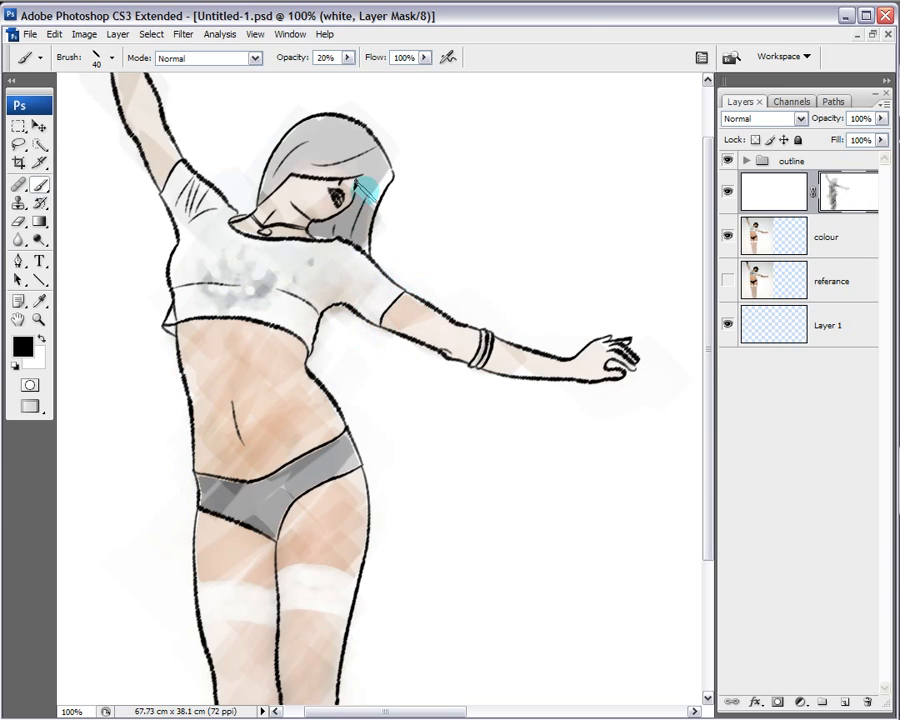
Step: Build up overlapping mask strokes over the hair and face to reveal more of their colour
{"action": "mouse_move", "coordinate": [390, 168]}
{"action": "left_mouse_down"}
{"action": "mouse_move", "coordinate": [324, 248]}
{"action": "mouse_move", "coordinate": [350, 228]}
{"action": "mouse_move", "coordinate": [342, 235]}
{"action": "mouse_move", "coordinate": [355, 232]}
{"action": "mouse_move", "coordinate": [350, 243]}
{"action": "mouse_move", "coordinate": [372, 215]}
{"action": "mouse_move", "coordinate": [357, 225]}
{"action": "mouse_move", "coordinate": [389, 172]}
{"action": "mouse_move", "coordinate": [376, 195]}
{"action": "mouse_move", "coordinate": [364, 185]}
{"action": "mouse_move", "coordinate": [390, 152]}
{"action": "mouse_move", "coordinate": [312, 160]}
{"action": "mouse_move", "coordinate": [337, 132]}
{"action": "mouse_move", "coordinate": [290, 168]}
{"action": "mouse_move", "coordinate": [330, 128]}
{"action": "mouse_move", "coordinate": [272, 157]}
{"action": "left_mouse_up"}
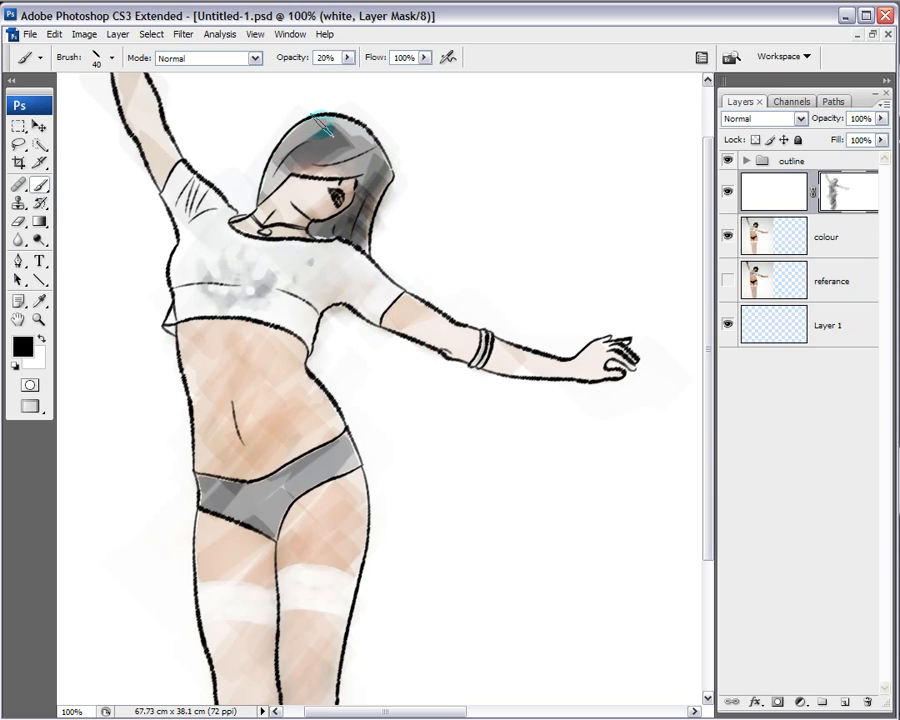
{"action": "mouse_move", "coordinate": [332, 133]}
{"action": "left_mouse_down"}
{"action": "mouse_move", "coordinate": [376, 138]}
{"action": "mouse_move", "coordinate": [336, 160]}
{"action": "left_mouse_up"}
{"action": "mouse_move", "coordinate": [363, 122]}
{"action": "left_mouse_down"}
{"action": "mouse_move", "coordinate": [324, 150]}
{"action": "mouse_move", "coordinate": [372, 140]}
{"action": "mouse_move", "coordinate": [362, 153]}
{"action": "mouse_move", "coordinate": [310, 158]}
{"action": "mouse_move", "coordinate": [352, 127]}
{"action": "mouse_move", "coordinate": [265, 153]}
{"action": "mouse_move", "coordinate": [322, 127]}
{"action": "mouse_move", "coordinate": [292, 123]}
{"action": "mouse_move", "coordinate": [290, 140]}
{"action": "mouse_move", "coordinate": [346, 113]}
{"action": "mouse_move", "coordinate": [353, 148]}
{"action": "mouse_move", "coordinate": [343, 168]}
{"action": "mouse_move", "coordinate": [288, 162]}
{"action": "mouse_move", "coordinate": [322, 150]}
{"action": "mouse_move", "coordinate": [261, 186]}
{"action": "mouse_move", "coordinate": [255, 200]}
{"action": "mouse_move", "coordinate": [296, 150]}
{"action": "mouse_move", "coordinate": [313, 148]}
{"action": "mouse_move", "coordinate": [370, 178]}
{"action": "left_mouse_up"}
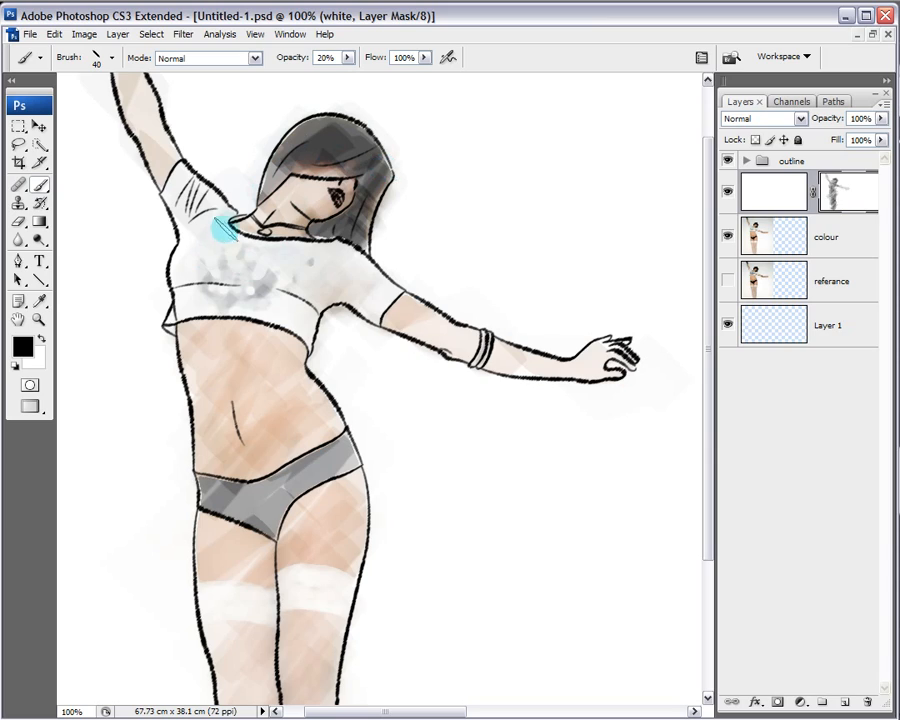
Step: Layer more mask strokes over the shirt, the raised arm and the outstretched arm
{"action": "left_click_drag", "start_coordinate": [218, 286], "coordinate": [185, 362]}
{"action": "mouse_move", "coordinate": [90, 92]}
{"action": "left_mouse_down"}
{"action": "mouse_move", "coordinate": [115, 110]}
{"action": "mouse_move", "coordinate": [97, 220]}
{"action": "mouse_move", "coordinate": [175, 250]}
{"action": "left_mouse_up"}
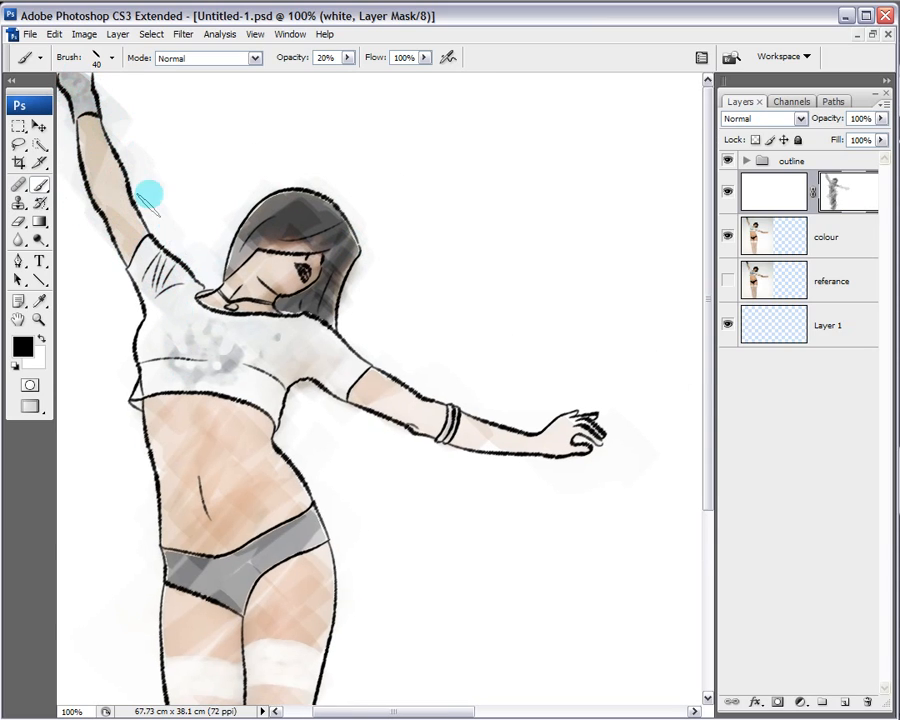
{"action": "left_click_drag", "start_coordinate": [116, 207], "coordinate": [139, 268]}
{"action": "mouse_move", "coordinate": [148, 326]}
{"action": "left_mouse_down"}
{"action": "mouse_move", "coordinate": [190, 290]}
{"action": "mouse_move", "coordinate": [200, 354]}
{"action": "mouse_move", "coordinate": [178, 334]}
{"action": "mouse_move", "coordinate": [294, 342]}
{"action": "mouse_move", "coordinate": [388, 388]}
{"action": "mouse_move", "coordinate": [402, 425]}
{"action": "mouse_move", "coordinate": [478, 430]}
{"action": "mouse_move", "coordinate": [452, 420]}
{"action": "mouse_move", "coordinate": [450, 458]}
{"action": "left_mouse_up"}
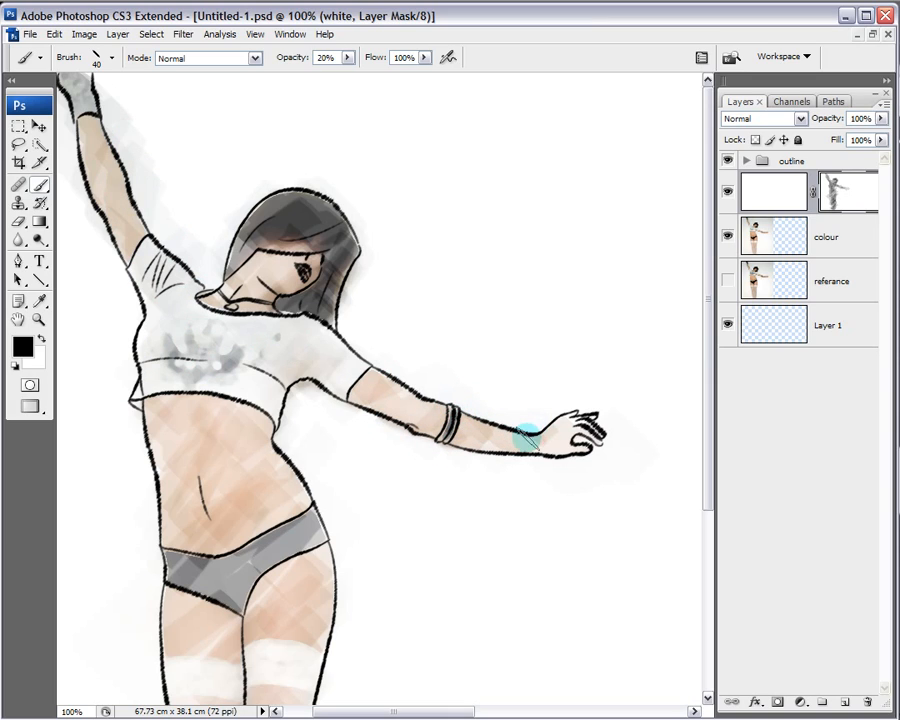
{"action": "left_click_drag", "start_coordinate": [527, 437], "coordinate": [586, 430]}
Step: Deepen the colour of the briefs and upper thighs with further strokes on the white layer's mask
{"action": "left_click_drag", "start_coordinate": [405, 590], "coordinate": [522, 327]}
{"action": "left_click_drag", "start_coordinate": [397, 564], "coordinate": [353, 263]}
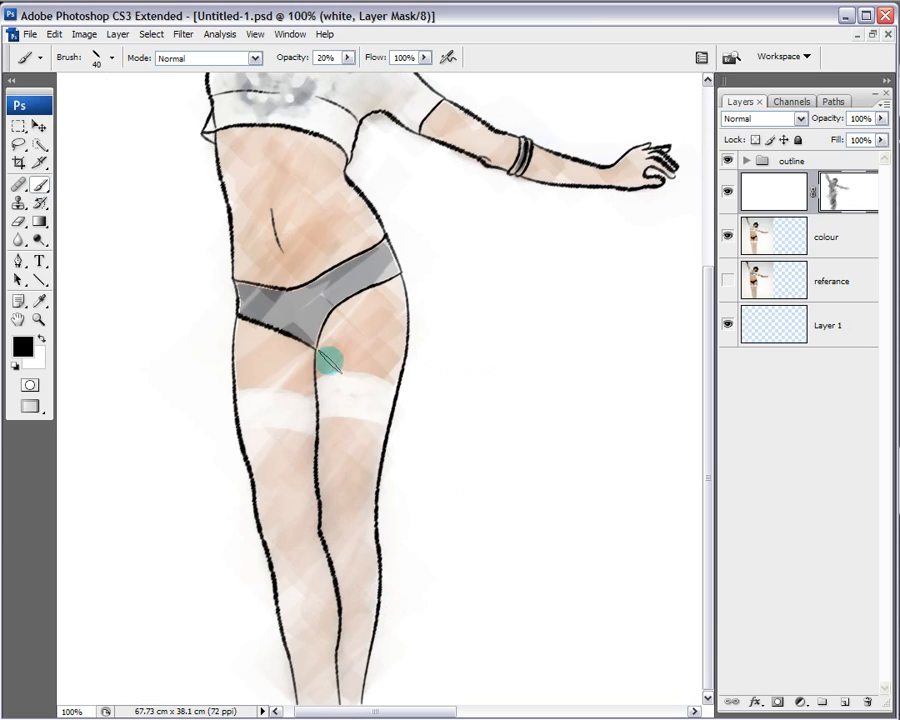
{"action": "key", "text": "ctrl+0"}
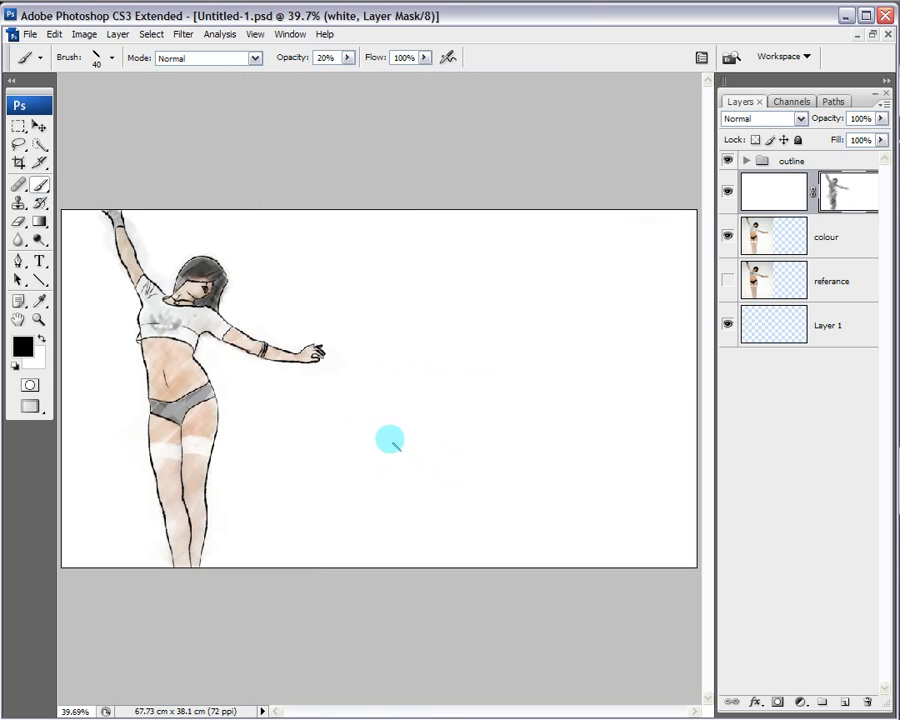
{"action": "left_click", "coordinate": [269, 459], "text": "ctrl"}
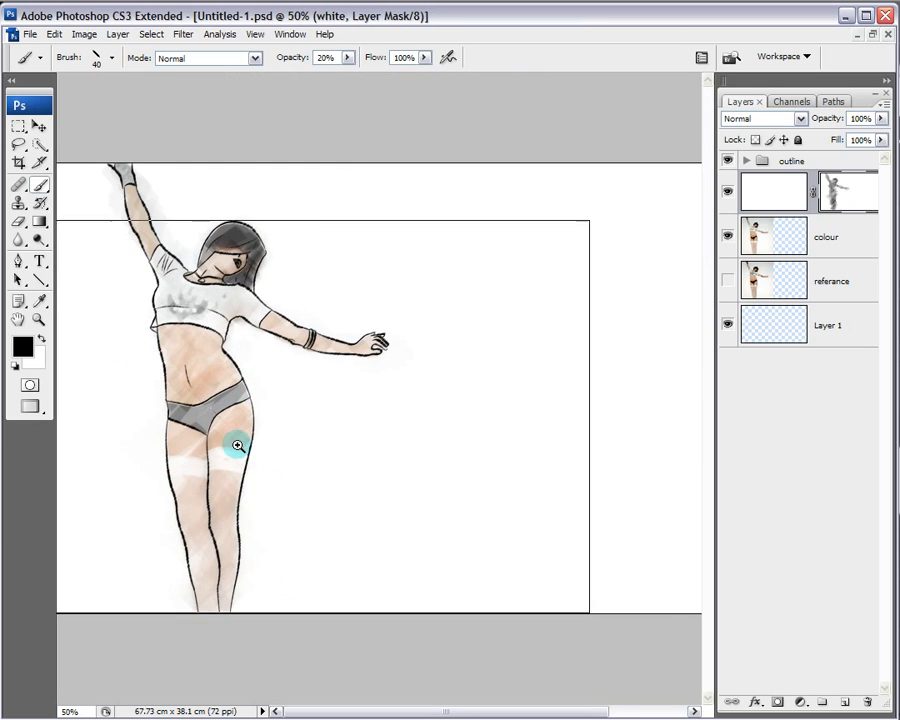
{"action": "left_click", "coordinate": [237, 442], "text": "ctrl"}
{"action": "left_click", "coordinate": [237, 442], "text": "ctrl"}
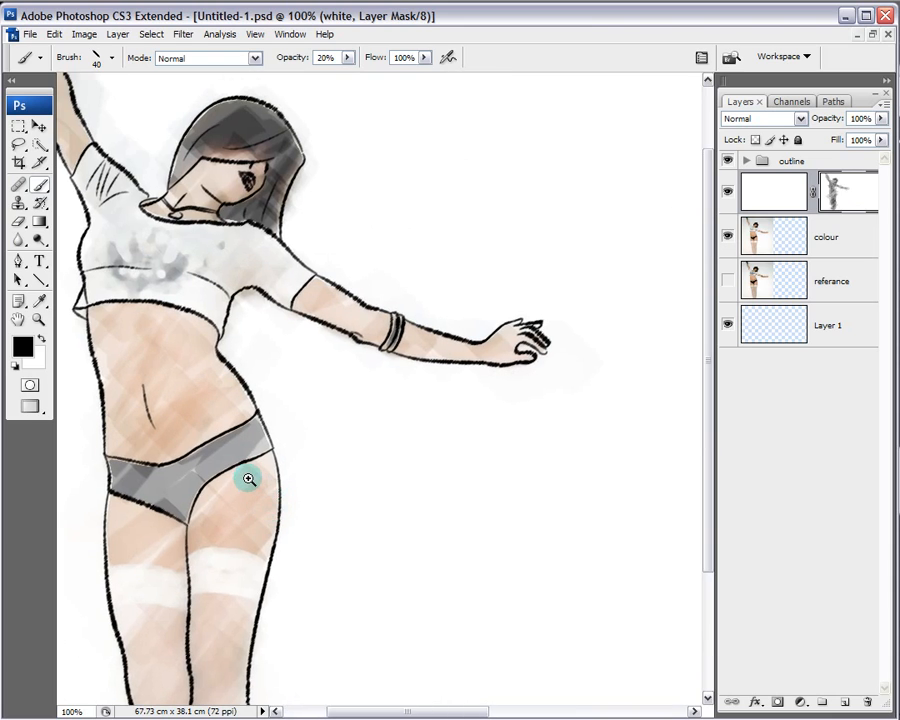
{"action": "left_click", "coordinate": [247, 476], "text": "ctrl"}
{"action": "left_click_drag", "start_coordinate": [247, 476], "coordinate": [438, 197]}
{"action": "left_click_drag", "start_coordinate": [414, 401], "coordinate": [354, 405]}
{"action": "mouse_move", "coordinate": [311, 231]}
{"action": "left_mouse_down"}
{"action": "mouse_move", "coordinate": [402, 199]}
{"action": "mouse_move", "coordinate": [446, 147]}
{"action": "mouse_move", "coordinate": [452, 168]}
{"action": "mouse_move", "coordinate": [467, 155]}
{"action": "mouse_move", "coordinate": [447, 155]}
{"action": "mouse_move", "coordinate": [394, 184]}
{"action": "mouse_move", "coordinate": [233, 316]}
{"action": "mouse_move", "coordinate": [237, 265]}
{"action": "mouse_move", "coordinate": [192, 237]}
{"action": "mouse_move", "coordinate": [186, 264]}
{"action": "mouse_move", "coordinate": [292, 318]}
{"action": "mouse_move", "coordinate": [404, 158]}
{"action": "left_mouse_up"}
{"action": "left_click", "coordinate": [418, 473], "text": "alt"}
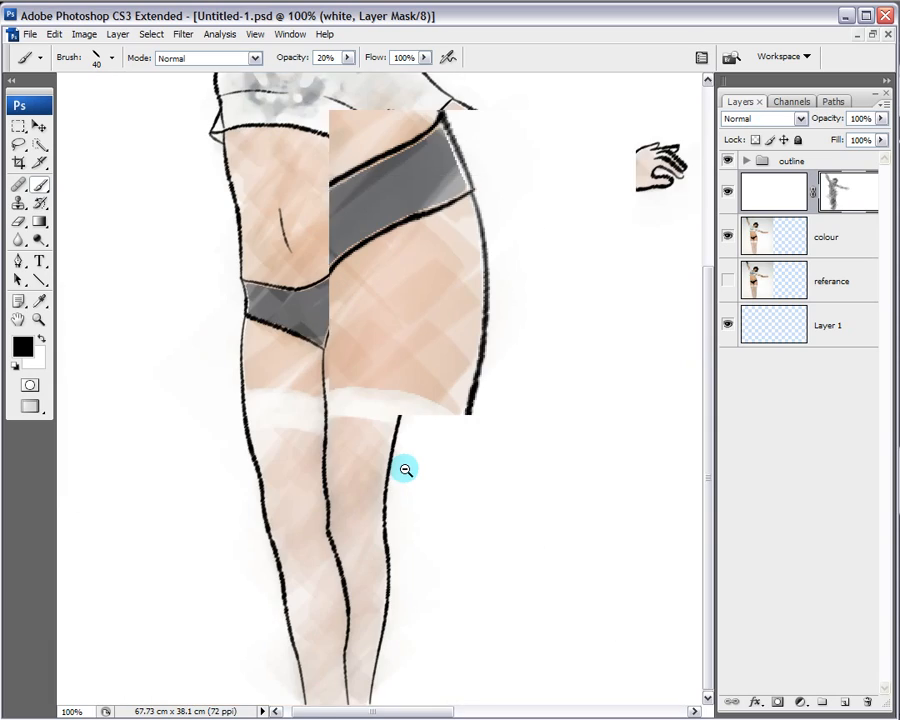
{"action": "left_click", "coordinate": [405, 469], "text": "alt"}
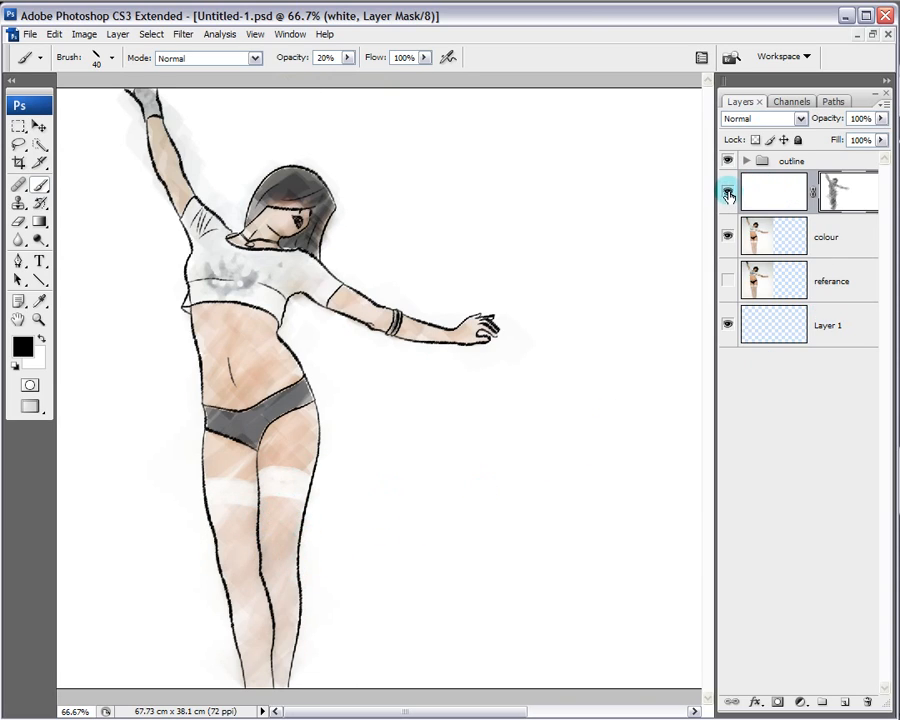
Step: Examine the white layer's mask on its own, and return to the normal image view
{"action": "left_click", "coordinate": [843, 197], "text": "alt"}
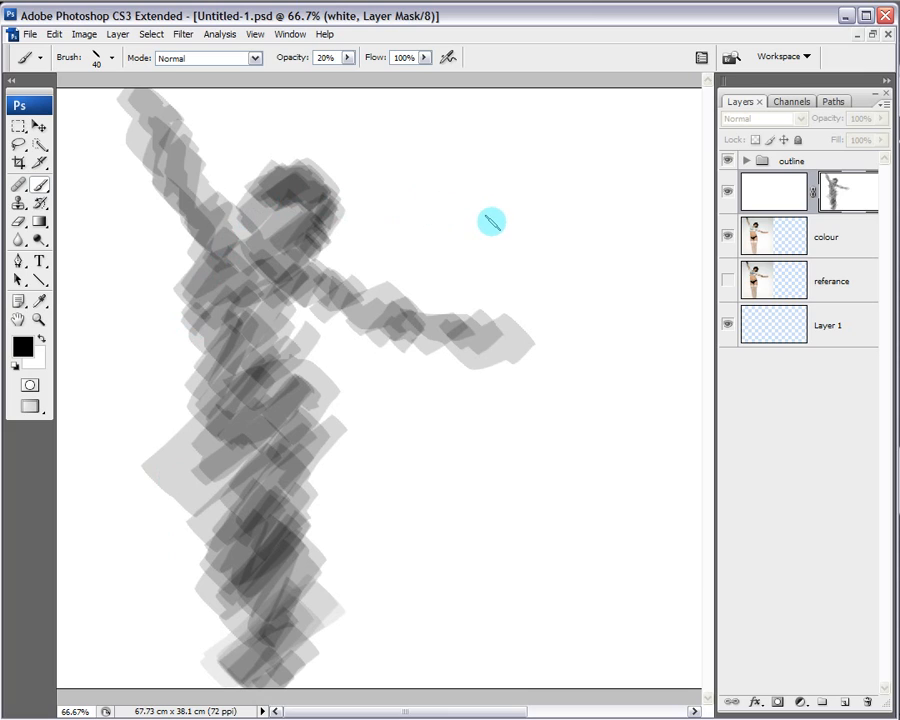
{"action": "left_click", "coordinate": [394, 356], "text": "ctrl+alt"}
{"action": "left_click", "coordinate": [392, 355], "text": "ctrl+alt"}
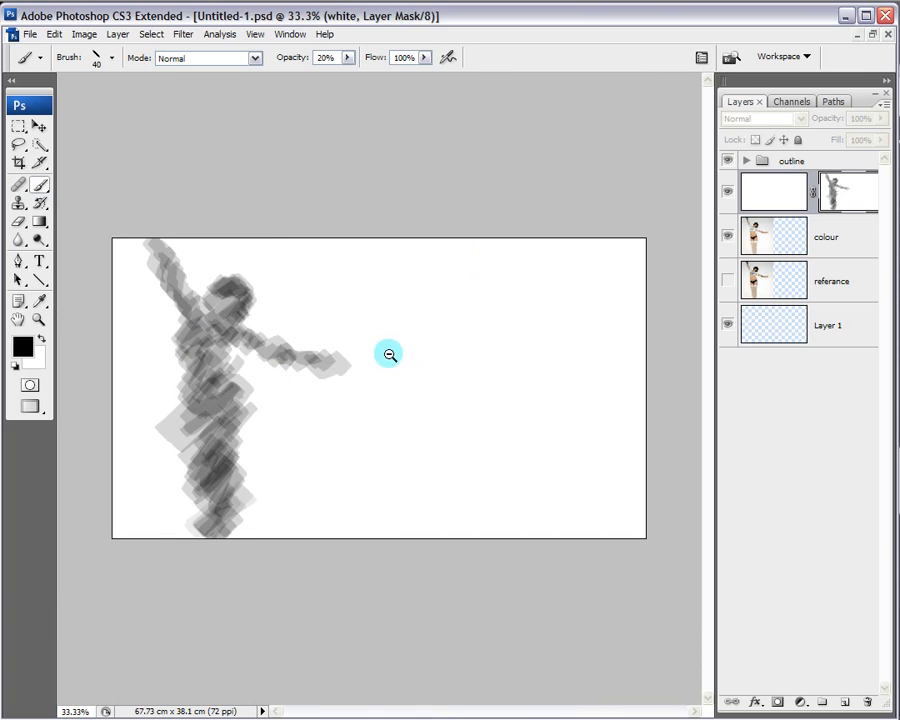
{"action": "left_click", "coordinate": [760, 190]}
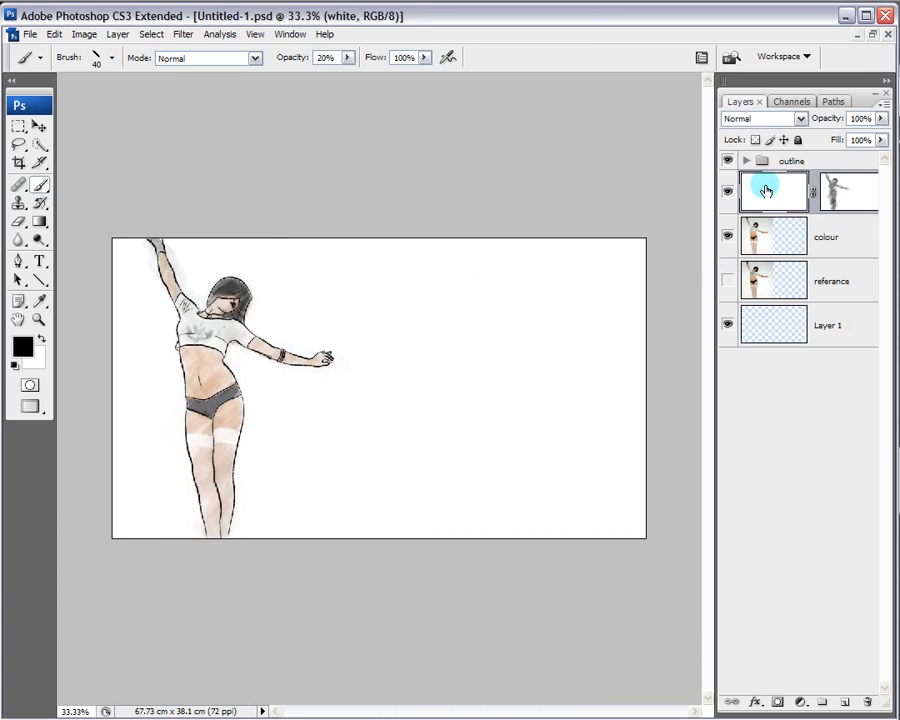
{"action": "left_click", "coordinate": [229, 460], "text": "ctrl"}
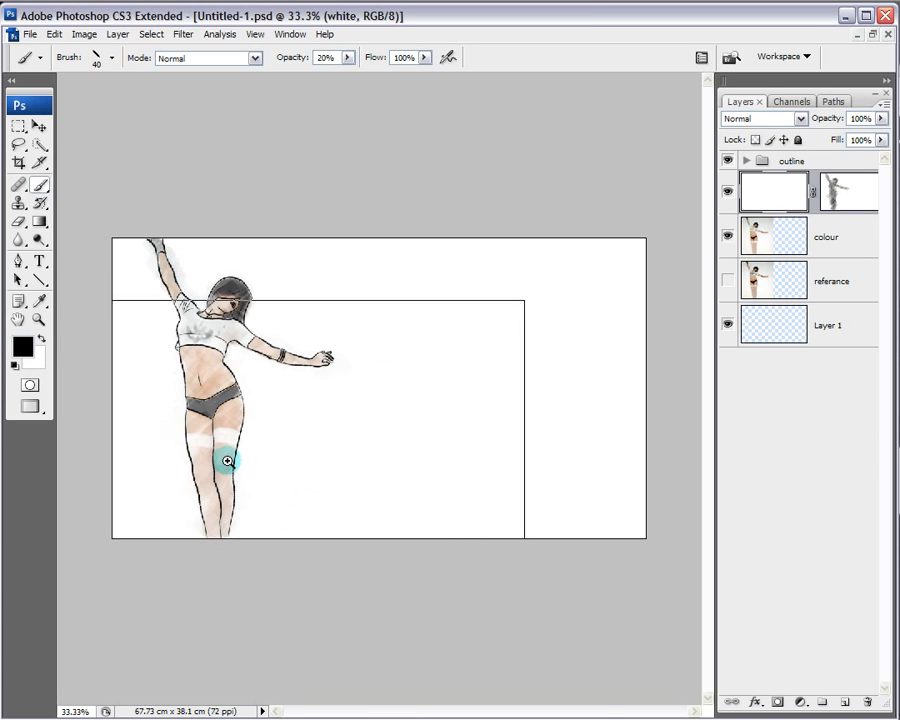
{"action": "left_click", "coordinate": [226, 461], "text": "ctrl"}
{"action": "key", "text": "space"}
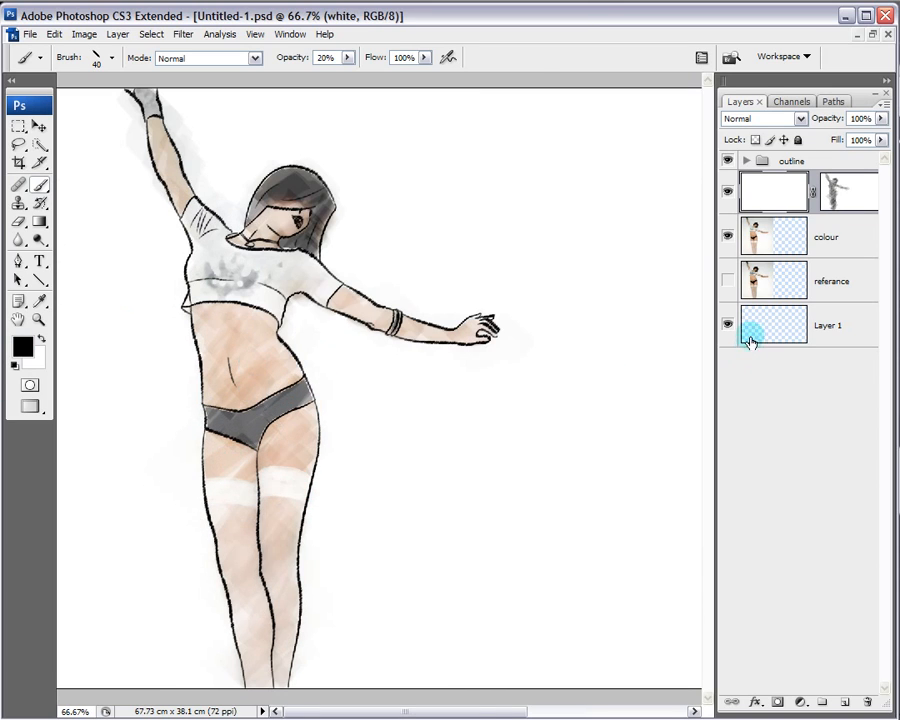
Step: Hide the white layer and the outline group to expose the stocking tops on the colour layer
{"action": "left_click", "coordinate": [728, 190]}
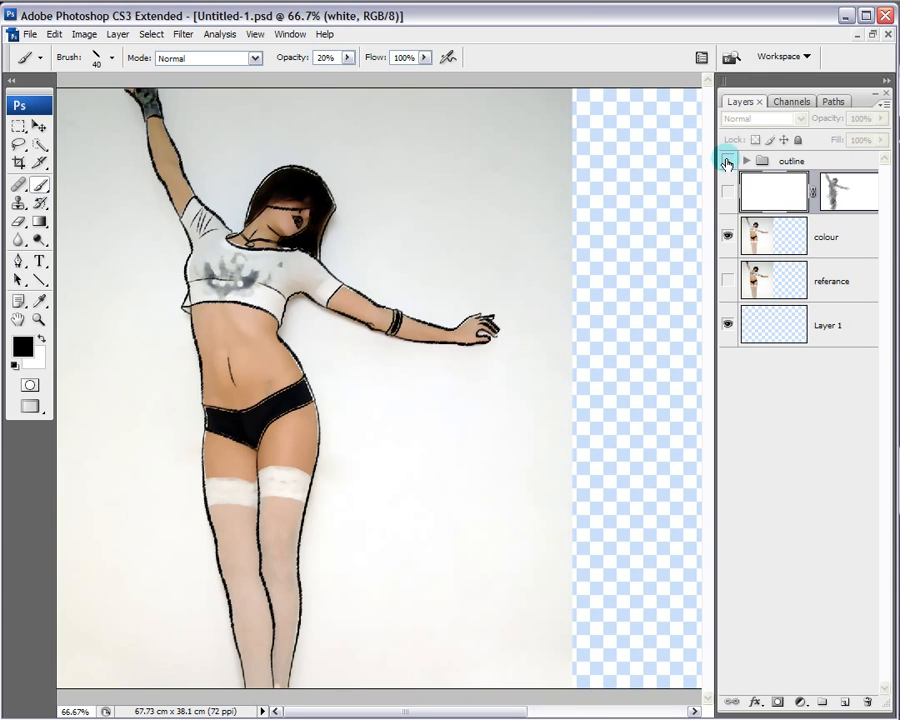
{"action": "left_click", "coordinate": [727, 160]}
{"action": "left_click", "coordinate": [320, 474], "text": "ctrl"}
{"action": "left_click", "coordinate": [318, 481]}
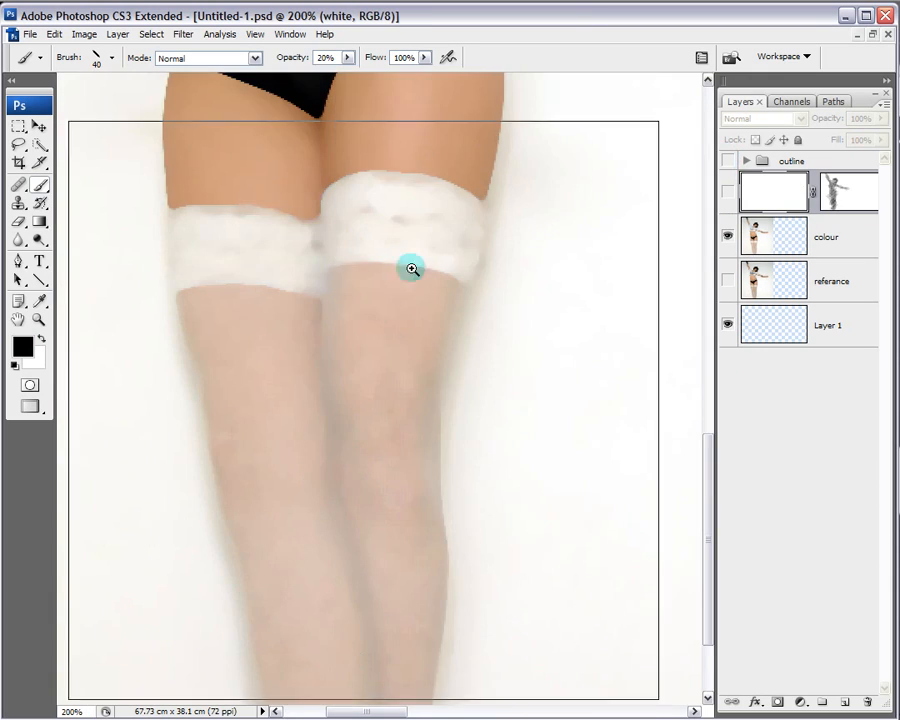
{"action": "left_click", "coordinate": [405, 265]}
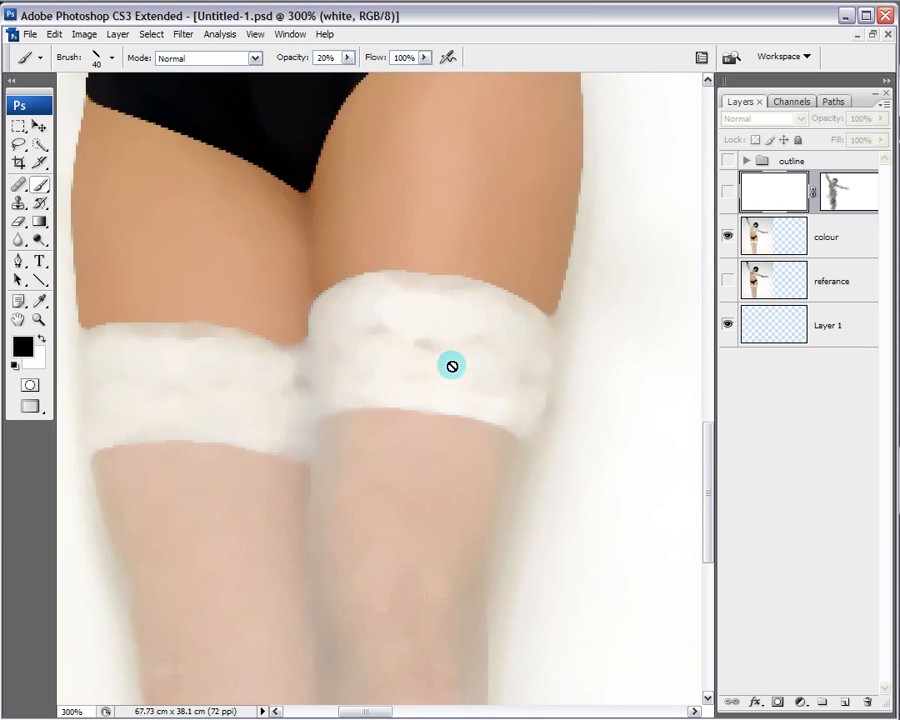
Step: Clone thigh skin over the stocking band of the leg nearer the outstretched arm on the colour layer, using the Clone Stamp
{"action": "left_click", "coordinate": [17, 206]}
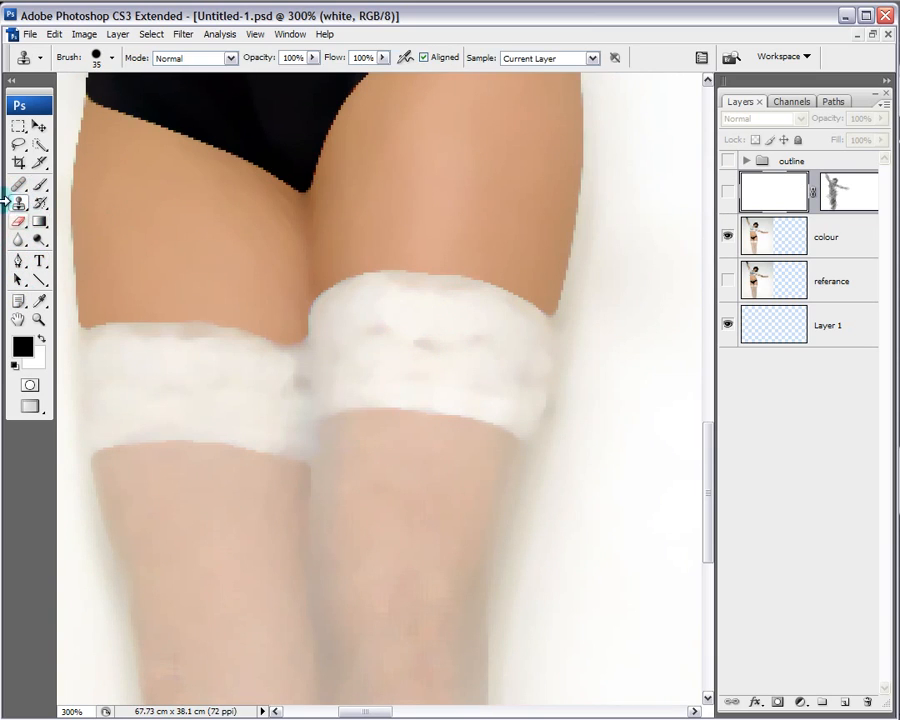
{"action": "left_click", "coordinate": [783, 236]}
{"action": "left_click", "coordinate": [505, 233], "text": "alt"}
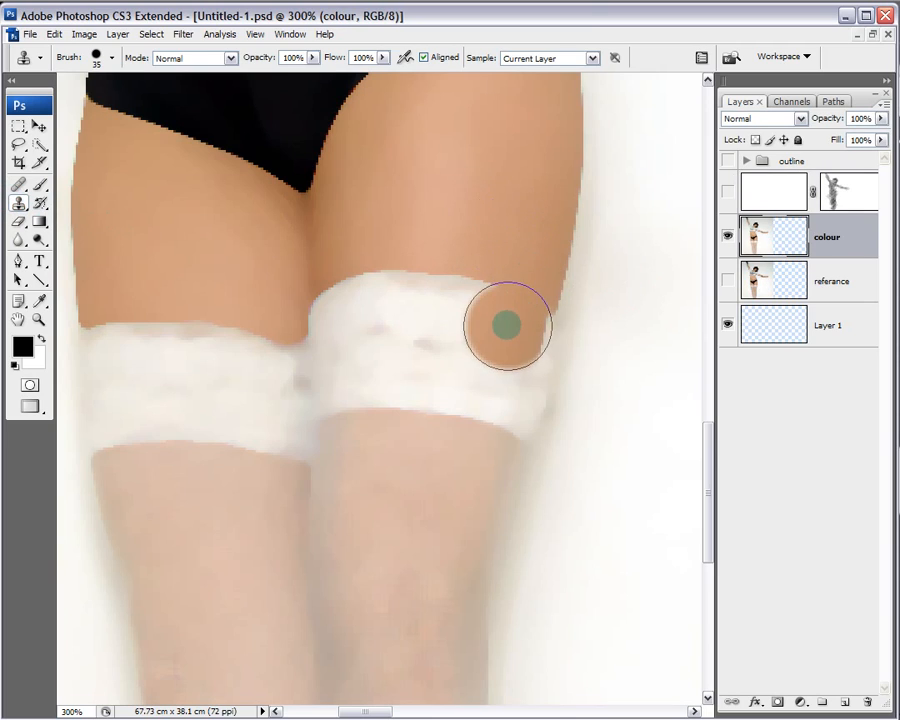
{"action": "mouse_move", "coordinate": [506, 321]}
{"action": "left_mouse_down"}
{"action": "mouse_move", "coordinate": [481, 387]}
{"action": "mouse_move", "coordinate": [490, 321]}
{"action": "mouse_move", "coordinate": [469, 293]}
{"action": "mouse_move", "coordinate": [444, 381]}
{"action": "mouse_move", "coordinate": [430, 209]}
{"action": "mouse_move", "coordinate": [406, 385]}
{"action": "mouse_move", "coordinate": [349, 287]}
{"action": "mouse_move", "coordinate": [364, 369]}
{"action": "mouse_move", "coordinate": [357, 394]}
{"action": "mouse_move", "coordinate": [357, 346]}
{"action": "mouse_move", "coordinate": [315, 275]}
{"action": "mouse_move", "coordinate": [296, 363]}
{"action": "mouse_move", "coordinate": [265, 349]}
{"action": "mouse_move", "coordinate": [259, 429]}
{"action": "left_mouse_up"}
Step: Clone skin samples from the other thigh over its stocking band until the white lace is covered
{"action": "left_click", "coordinate": [189, 223], "text": "alt"}
{"action": "mouse_move", "coordinate": [219, 334]}
{"action": "left_mouse_down"}
{"action": "mouse_move", "coordinate": [200, 385]}
{"action": "mouse_move", "coordinate": [205, 430]}
{"action": "left_mouse_up"}
{"action": "left_click", "coordinate": [153, 239], "text": "alt"}
{"action": "mouse_move", "coordinate": [163, 332]}
{"action": "left_mouse_down"}
{"action": "mouse_move", "coordinate": [163, 425]}
{"action": "mouse_move", "coordinate": [164, 407]}
{"action": "mouse_move", "coordinate": [281, 335]}
{"action": "left_mouse_up"}
{"action": "left_click", "coordinate": [226, 251], "text": "alt"}
{"action": "mouse_move", "coordinate": [220, 318]}
{"action": "left_mouse_down"}
{"action": "mouse_move", "coordinate": [230, 374]}
{"action": "mouse_move", "coordinate": [249, 404]}
{"action": "mouse_move", "coordinate": [237, 393]}
{"action": "mouse_move", "coordinate": [250, 427]}
{"action": "left_mouse_up"}
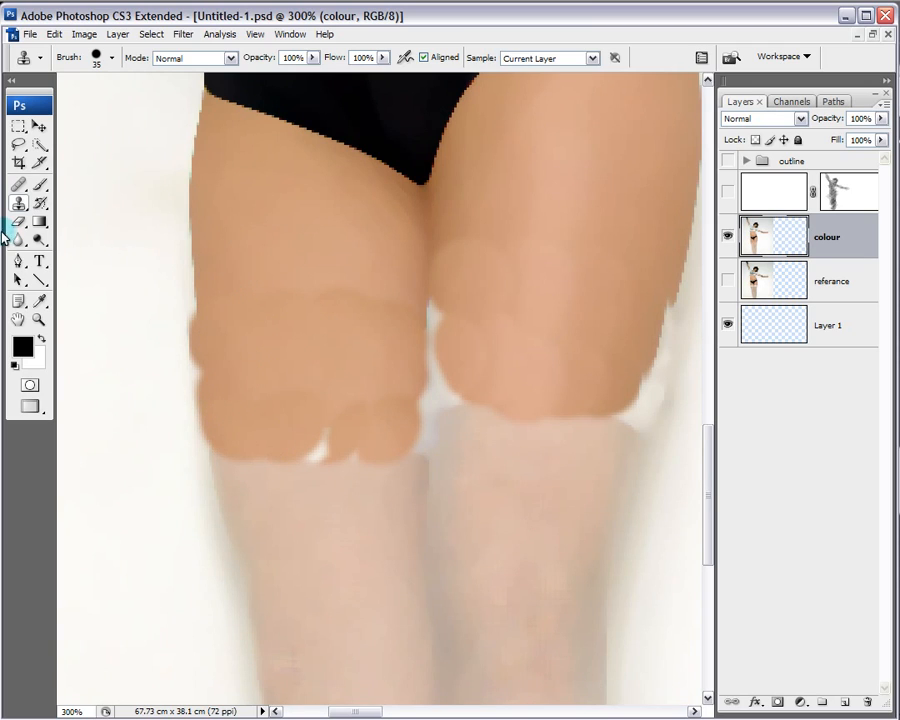
Step: Blend the cloned skin edges on the thigh below the raised arm with the Healing Brush
{"action": "left_click", "coordinate": [19, 186]}
{"action": "left_click", "coordinate": [301, 220], "text": "alt"}
{"action": "mouse_move", "coordinate": [336, 288]}
{"action": "left_mouse_down"}
{"action": "mouse_move", "coordinate": [303, 292]}
{"action": "mouse_move", "coordinate": [394, 297]}
{"action": "mouse_move", "coordinate": [381, 276]}
{"action": "mouse_move", "coordinate": [394, 294]}
{"action": "mouse_move", "coordinate": [384, 376]}
{"action": "left_mouse_up"}
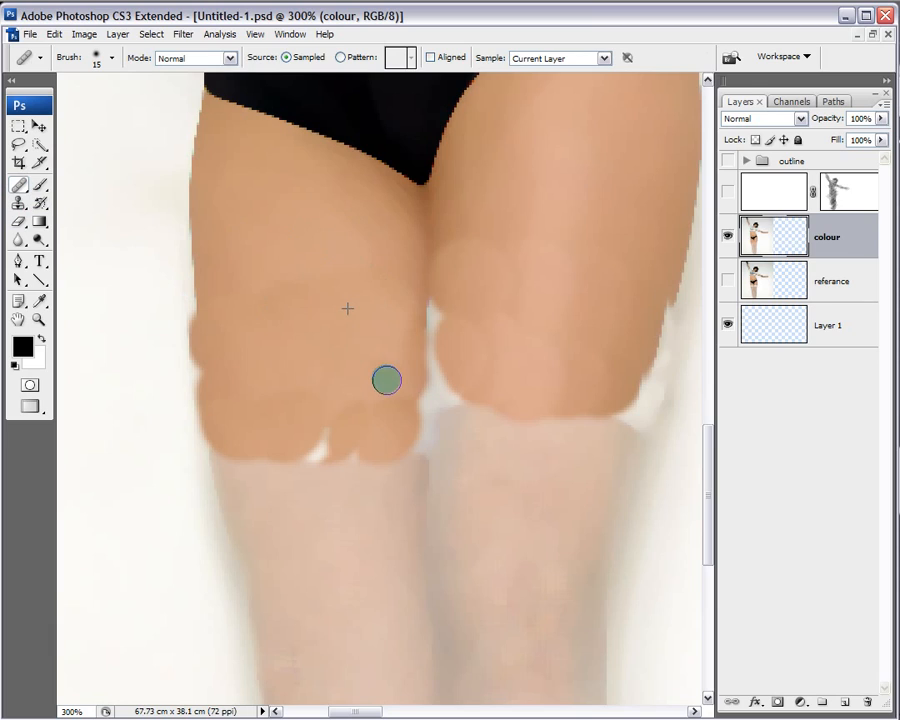
{"action": "mouse_move", "coordinate": [254, 305]}
{"action": "left_mouse_down"}
{"action": "mouse_move", "coordinate": [361, 420]}
{"action": "mouse_move", "coordinate": [299, 445]}
{"action": "mouse_move", "coordinate": [370, 433]}
{"action": "mouse_move", "coordinate": [374, 394]}
{"action": "left_mouse_up"}
{"action": "left_click", "coordinate": [289, 243], "text": "alt"}
Step: Heal the cloned patches on the thigh nearer the outstretched arm with skin samples taken above them
{"action": "left_click", "coordinate": [543, 212], "text": "alt"}
{"action": "mouse_move", "coordinate": [449, 251]}
{"action": "left_mouse_down"}
{"action": "mouse_move", "coordinate": [453, 394]}
{"action": "mouse_move", "coordinate": [461, 288]}
{"action": "mouse_move", "coordinate": [479, 250]}
{"action": "left_mouse_up"}
{"action": "left_click", "coordinate": [499, 196], "text": "alt"}
{"action": "mouse_move", "coordinate": [509, 323]}
{"action": "left_mouse_down"}
{"action": "mouse_move", "coordinate": [480, 400]}
{"action": "mouse_move", "coordinate": [482, 392]}
{"action": "left_mouse_up"}
{"action": "left_click_drag", "start_coordinate": [642, 213], "coordinate": [531, 316]}
{"action": "left_click", "coordinate": [532, 306], "text": "alt"}
{"action": "left_click_drag", "start_coordinate": [545, 398], "coordinate": [543, 358]}
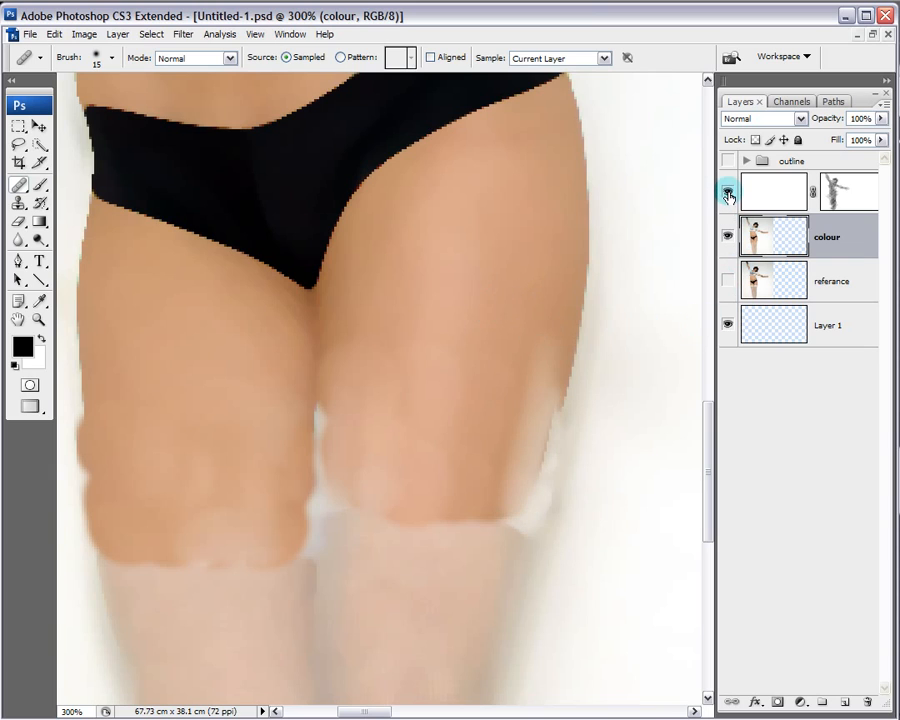
Step: Show the white layer and the outline group again over the retouched colour layer
{"action": "left_click", "coordinate": [728, 194]}
{"action": "left_click", "coordinate": [249, 508], "text": "alt"}
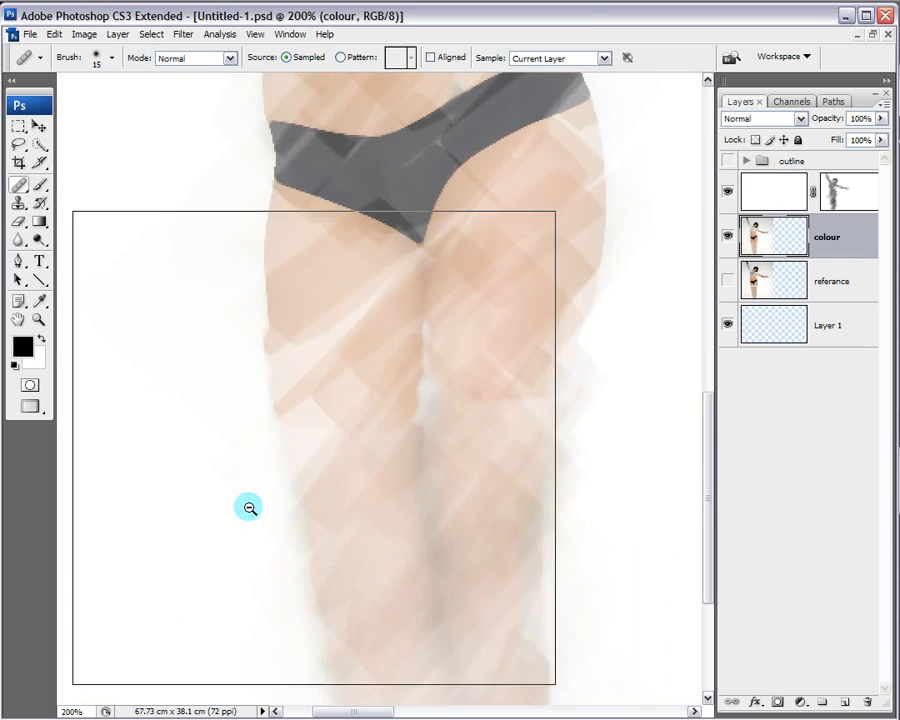
{"action": "left_click", "coordinate": [249, 508], "text": "alt"}
{"action": "left_click", "coordinate": [372, 424], "text": "alt"}
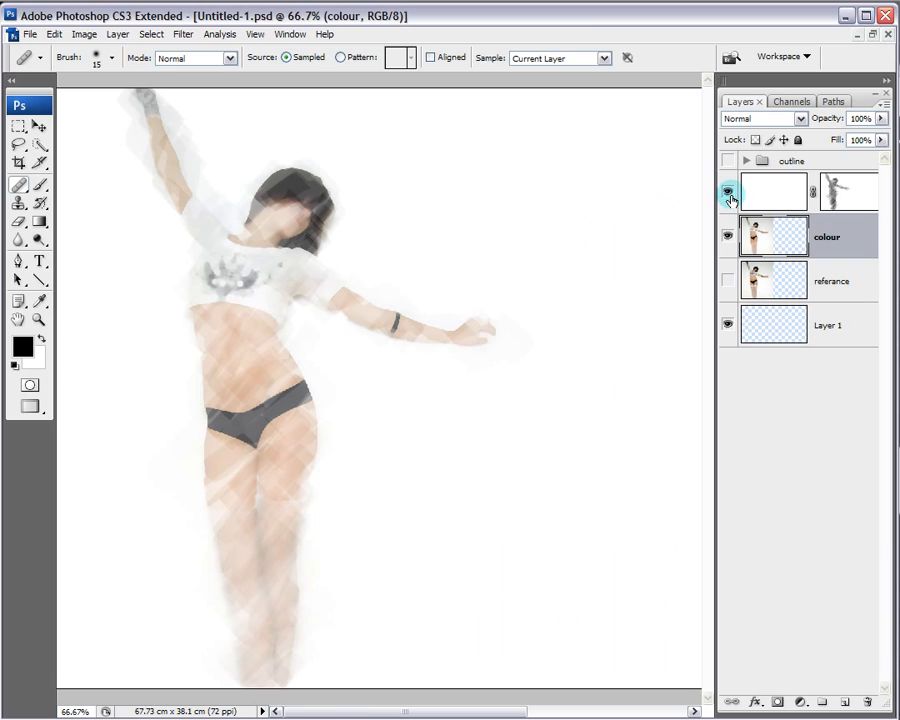
{"action": "left_click", "coordinate": [730, 161]}
{"action": "left_click", "coordinate": [293, 433], "text": "alt"}
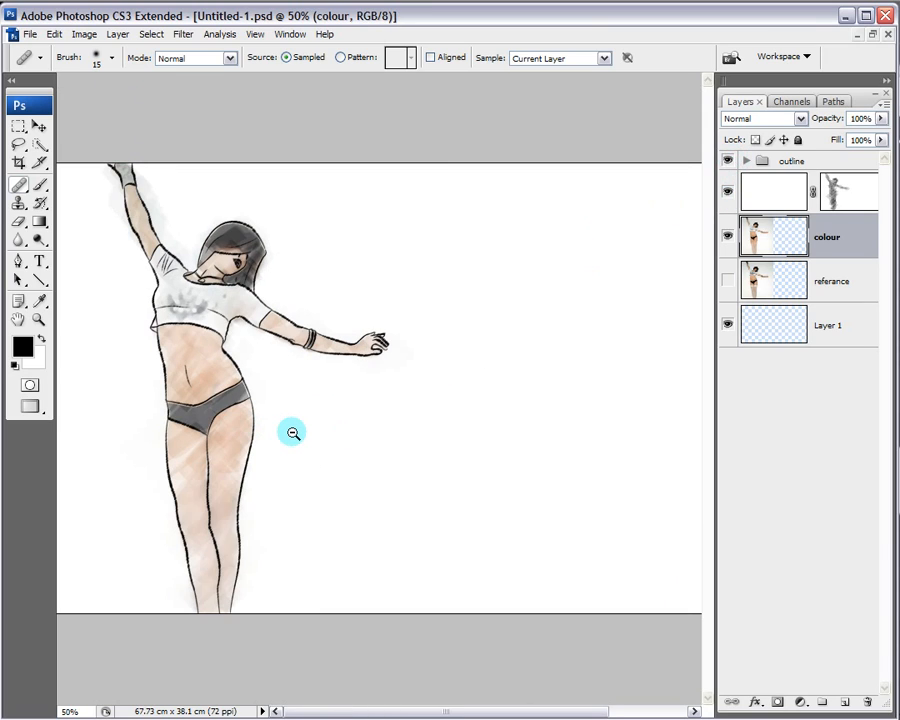
{"action": "left_click", "coordinate": [392, 437], "text": "alt"}
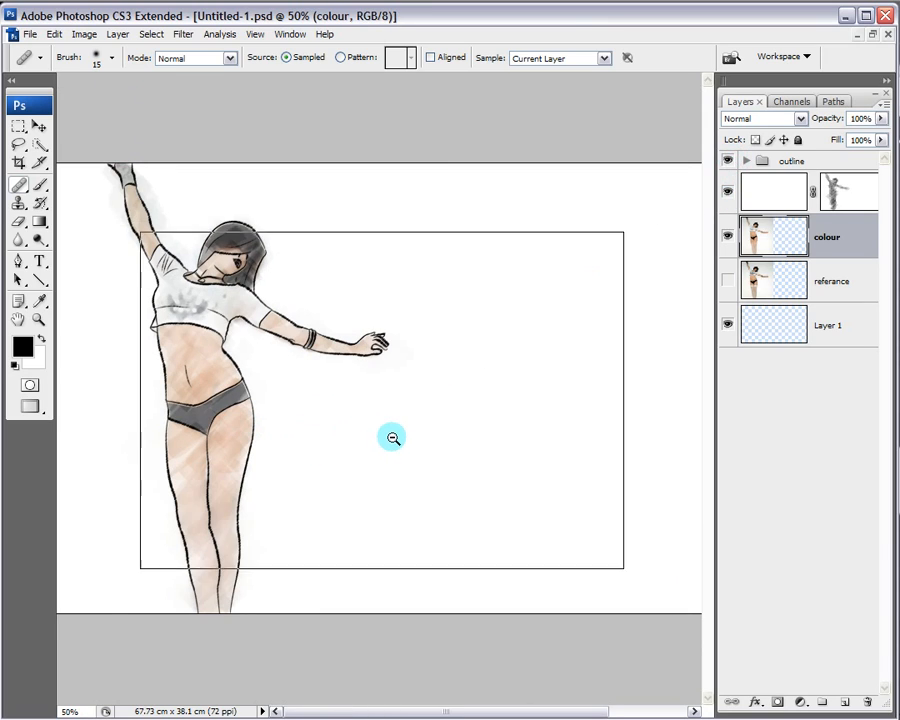
{"action": "left_click", "coordinate": [441, 418]}
{"action": "mouse_move", "coordinate": [437, 414]}
{"action": "left_mouse_down"}
{"action": "mouse_move", "coordinate": [476, 406]}
{"action": "mouse_move", "coordinate": [504, 374]}
{"action": "mouse_move", "coordinate": [350, 410]}
{"action": "mouse_move", "coordinate": [438, 381]}
{"action": "mouse_move", "coordinate": [506, 383]}
{"action": "left_mouse_up"}
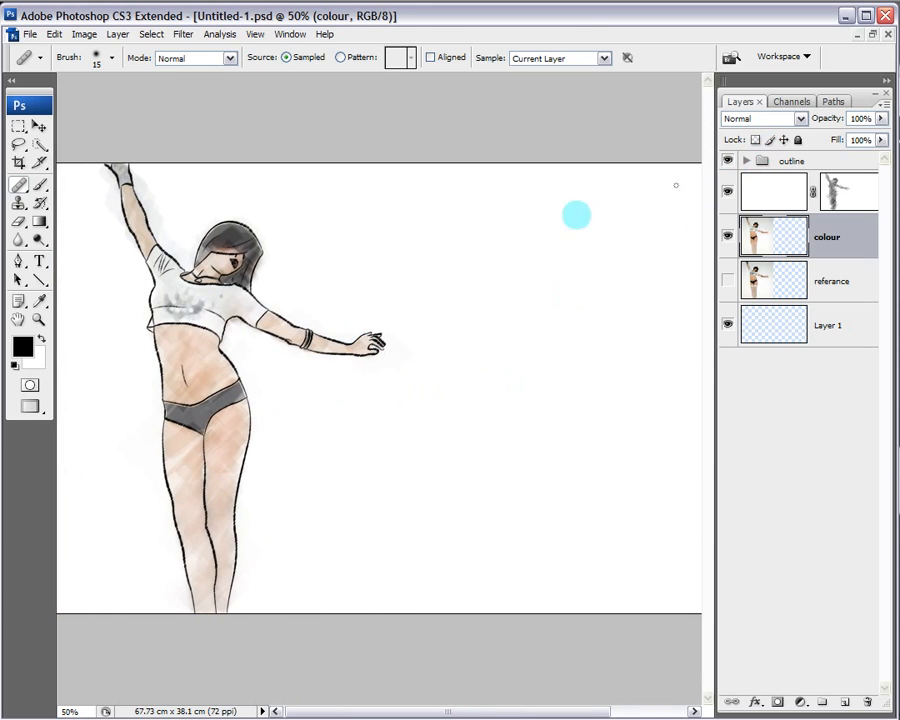
Step: Start a horizontal text layer beside the figure in the Athletic font at 177 pt, right-aligned, black
{"action": "left_click", "coordinate": [39, 261]}
{"action": "left_click", "coordinate": [142, 60]}
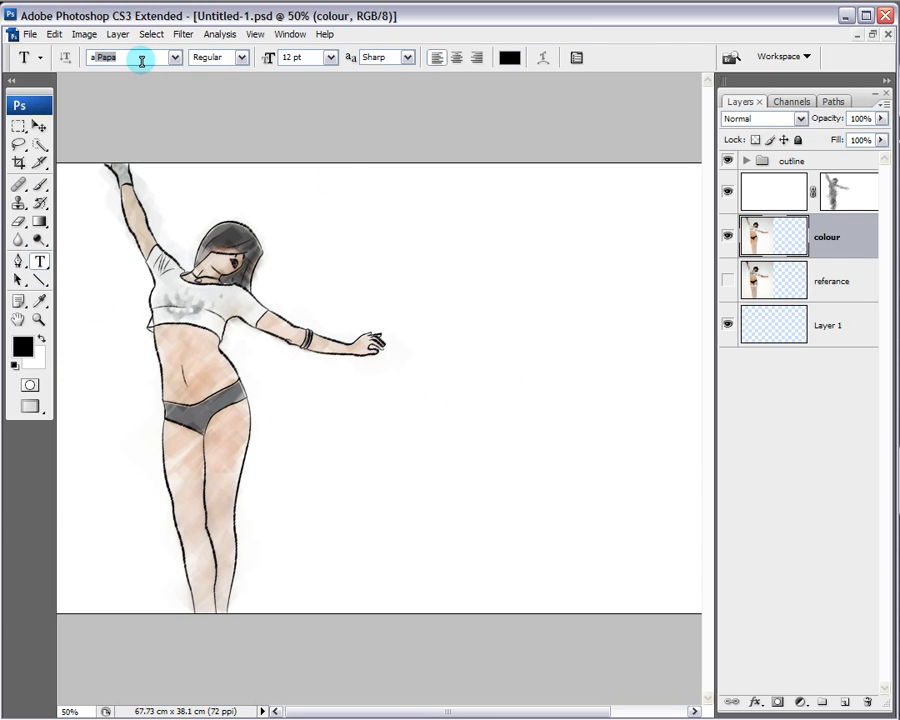
{"action": "left_click", "coordinate": [175, 58]}
{"action": "left_click_drag", "start_coordinate": [420, 112], "coordinate": [429, 136]}
{"action": "left_click", "coordinate": [352, 270]}
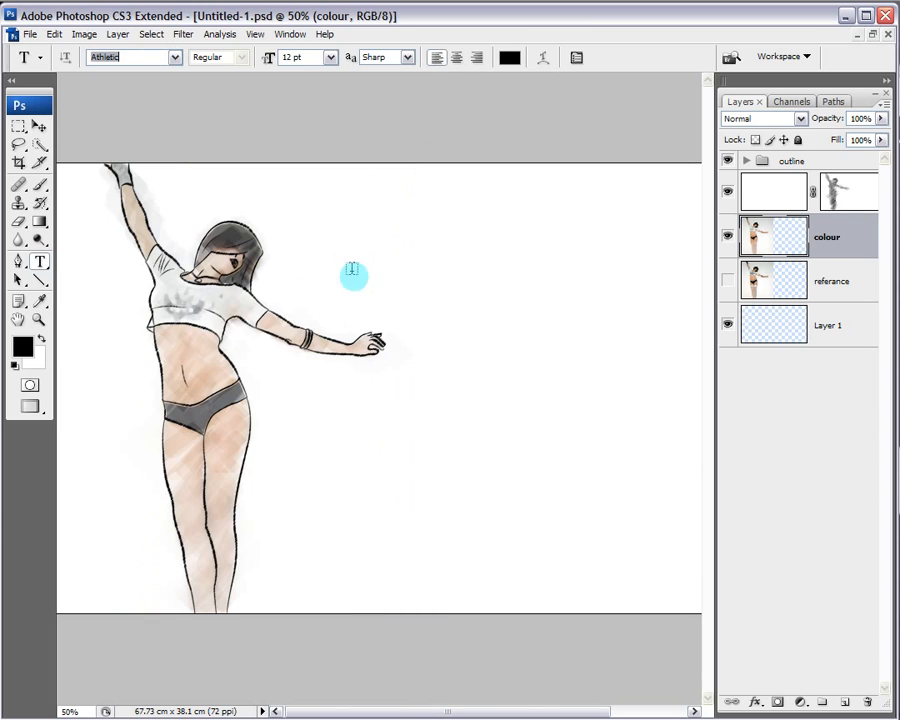
{"action": "left_click", "coordinate": [416, 284]}
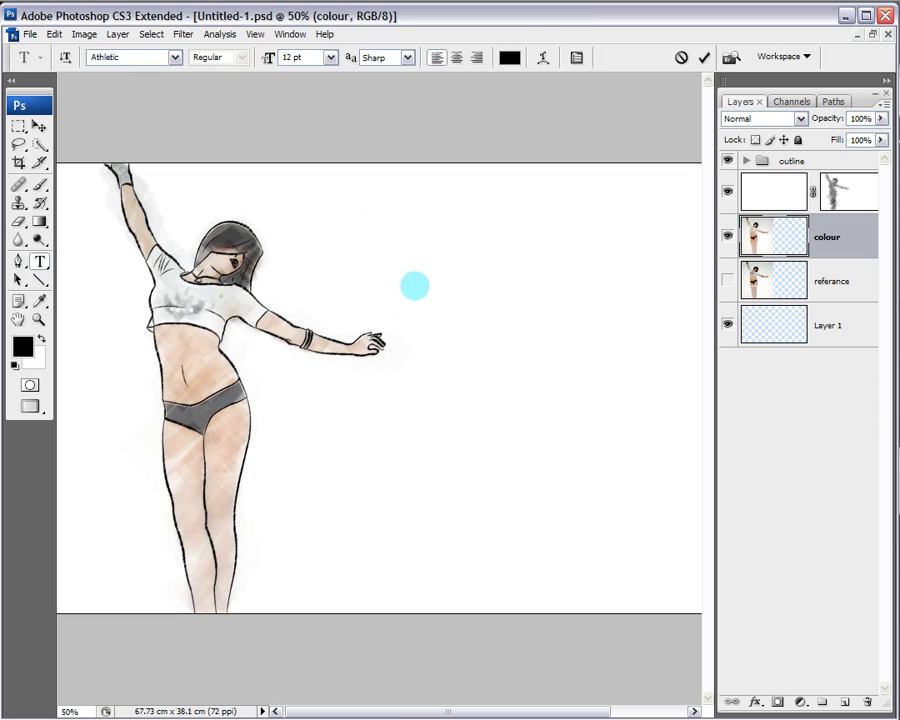
{"action": "left_click_drag", "start_coordinate": [266, 57], "coordinate": [400, 64]}
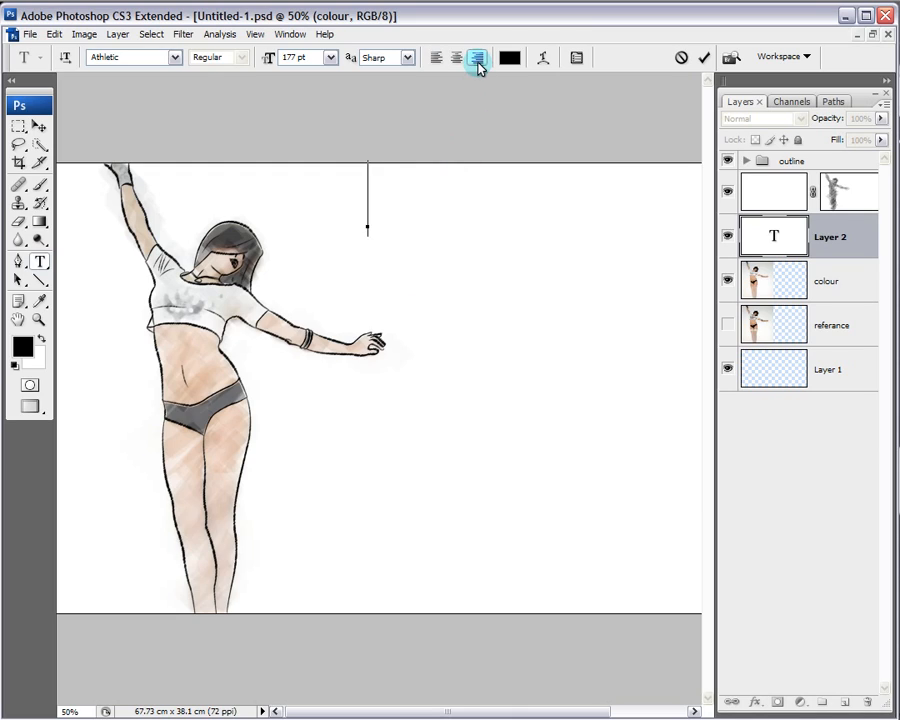
Step: Enter the title DESIGNING CREATIVE on two lines and place it on the blank area beside the figure
{"action": "type", "text": "..."}
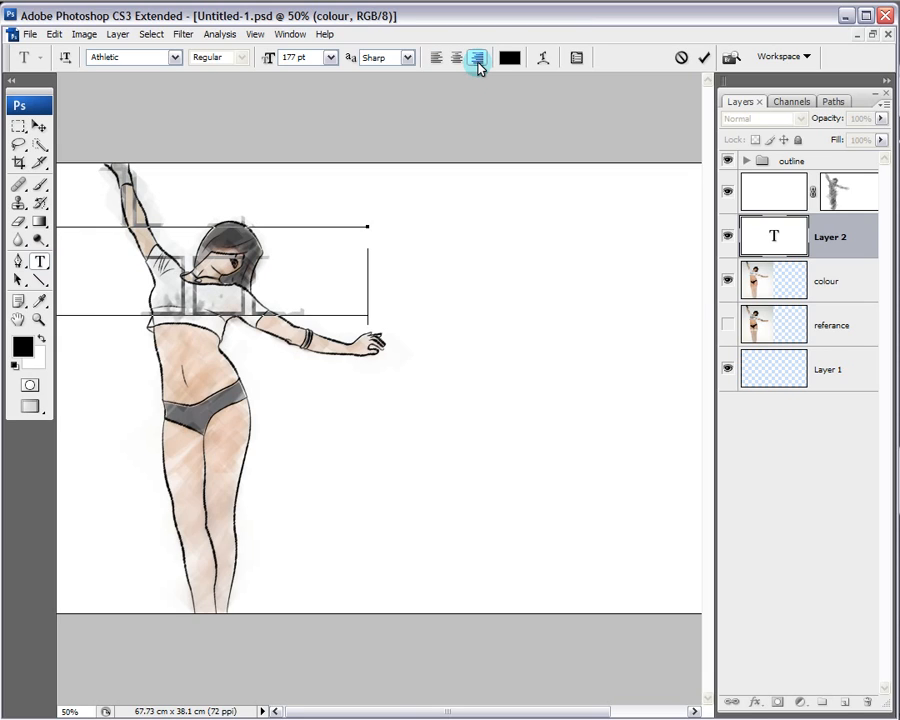
{"action": "left_click_drag", "start_coordinate": [325, 422], "coordinate": [600, 515]}
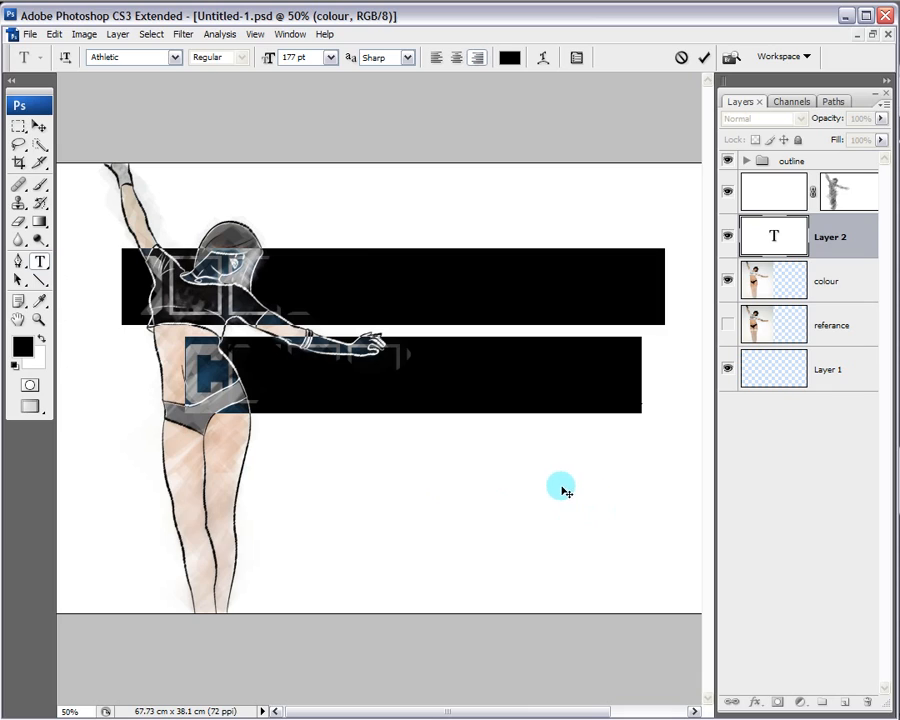
{"action": "left_click", "coordinate": [703, 58]}
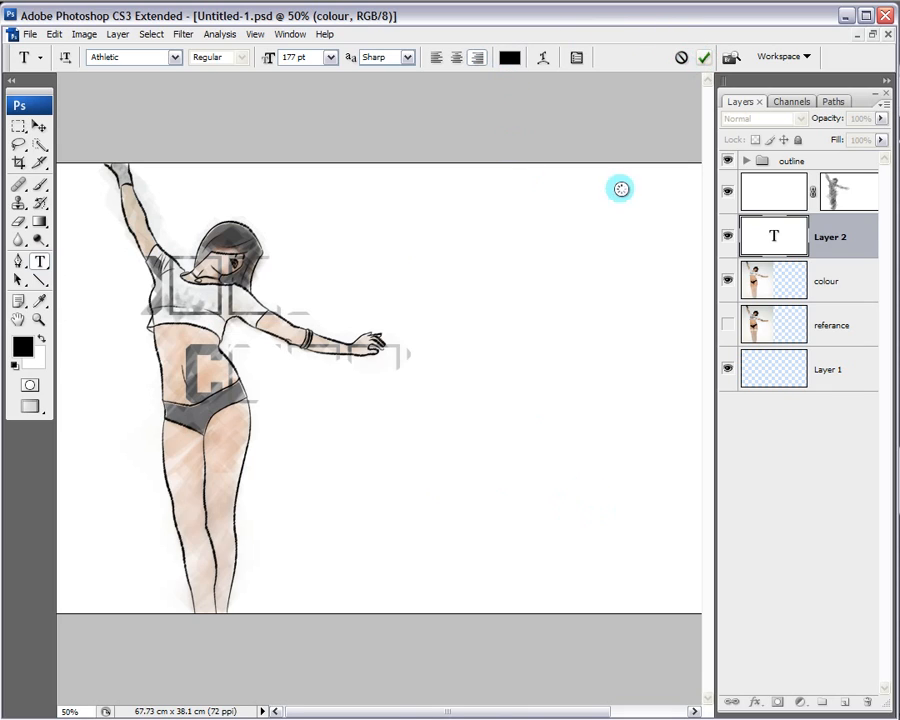
{"action": "key", "text": "v"}
{"action": "mouse_move", "coordinate": [374, 438]}
{"action": "left_mouse_down"}
{"action": "mouse_move", "coordinate": [388, 458]}
{"action": "mouse_move", "coordinate": [470, 471]}
{"action": "mouse_move", "coordinate": [455, 372]}
{"action": "mouse_move", "coordinate": [402, 465]}
{"action": "mouse_move", "coordinate": [310, 477]}
{"action": "mouse_move", "coordinate": [397, 458]}
{"action": "mouse_move", "coordinate": [333, 412]}
{"action": "mouse_move", "coordinate": [402, 420]}
{"action": "left_mouse_up"}
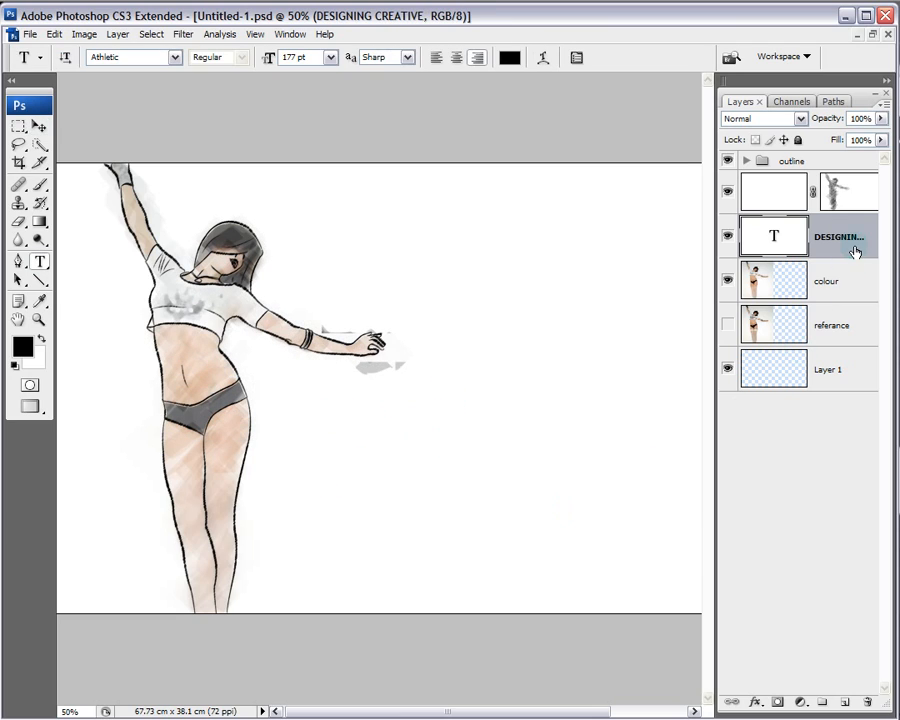
Step: Bring the title layer above the outline group and move the title into the canvas's upper-right corner
{"action": "left_click_drag", "start_coordinate": [854, 250], "coordinate": [829, 158]}
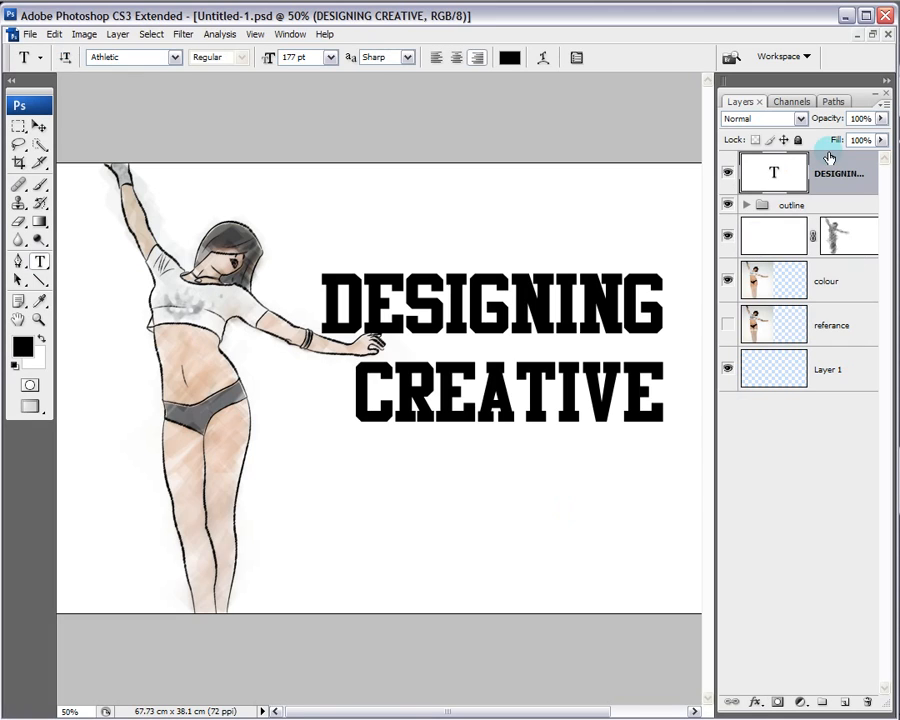
{"action": "key", "text": "v"}
{"action": "left_click_drag", "start_coordinate": [536, 482], "coordinate": [564, 484]}
{"action": "left_click", "coordinate": [564, 484], "text": "ctrl+alt"}
{"action": "left_click_drag", "start_coordinate": [482, 470], "coordinate": [567, 415]}
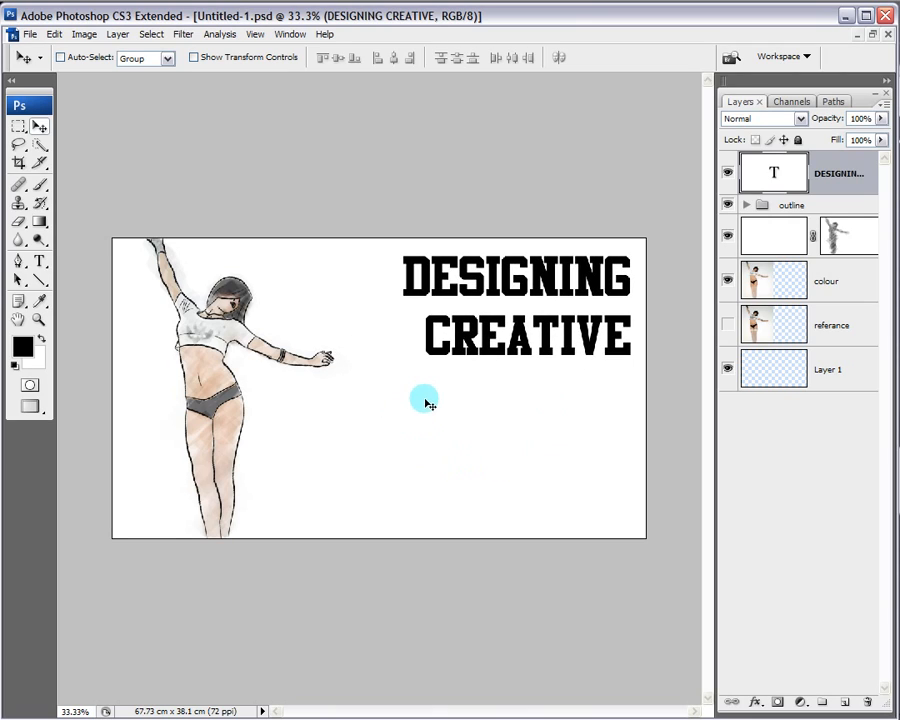
Step: Save the layered document to the Desktop as Untitled-1.psd, replacing the existing file, with maximized compatibility
{"action": "left_click", "coordinate": [31, 35]}
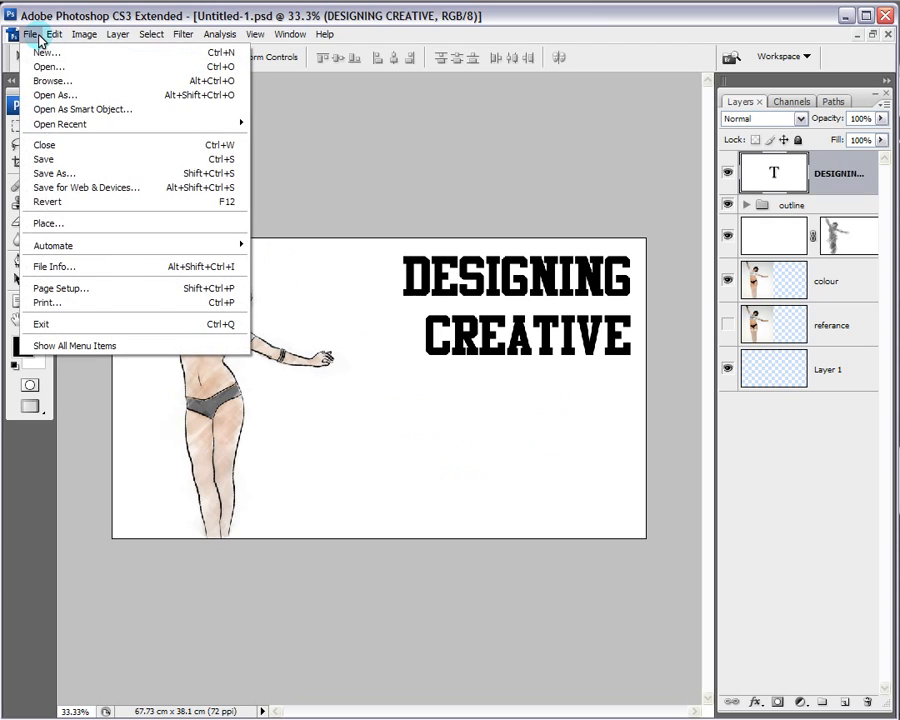
{"action": "left_click", "coordinate": [50, 173]}
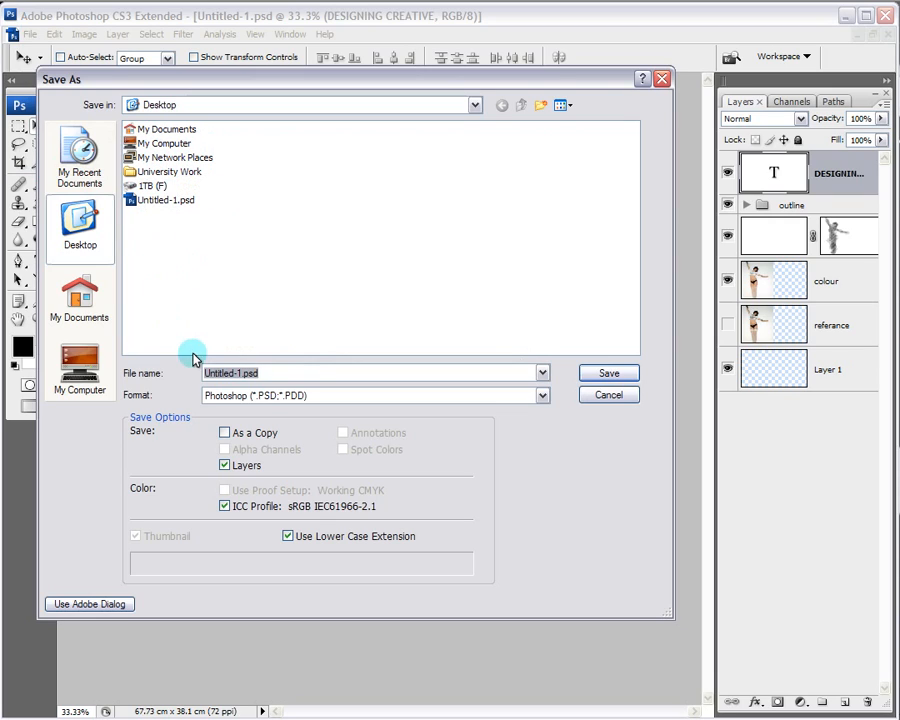
{"action": "left_click", "coordinate": [609, 373]}
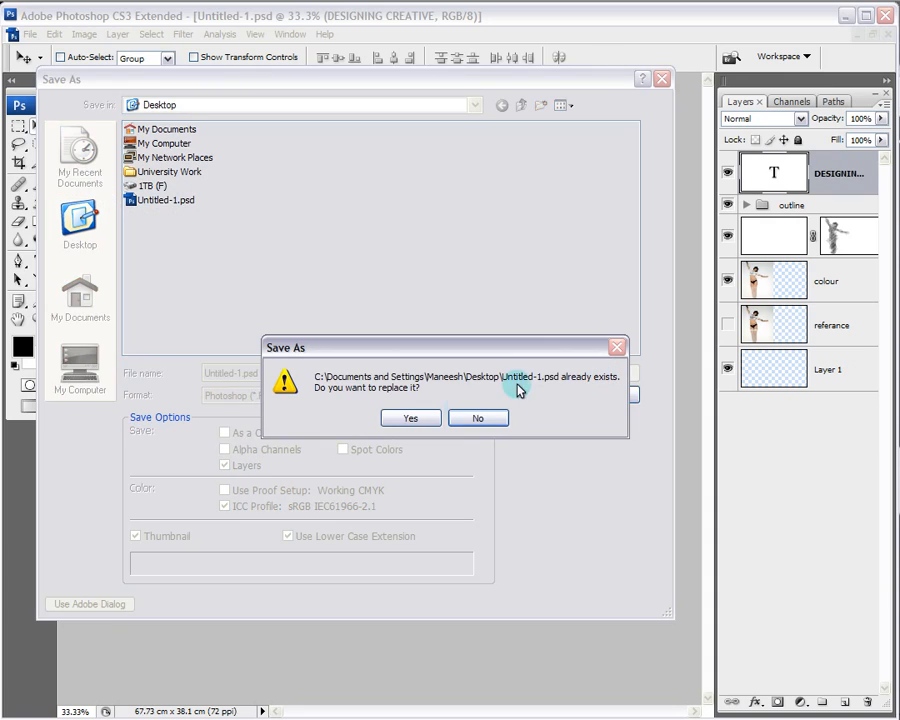
{"action": "left_click", "coordinate": [402, 416]}
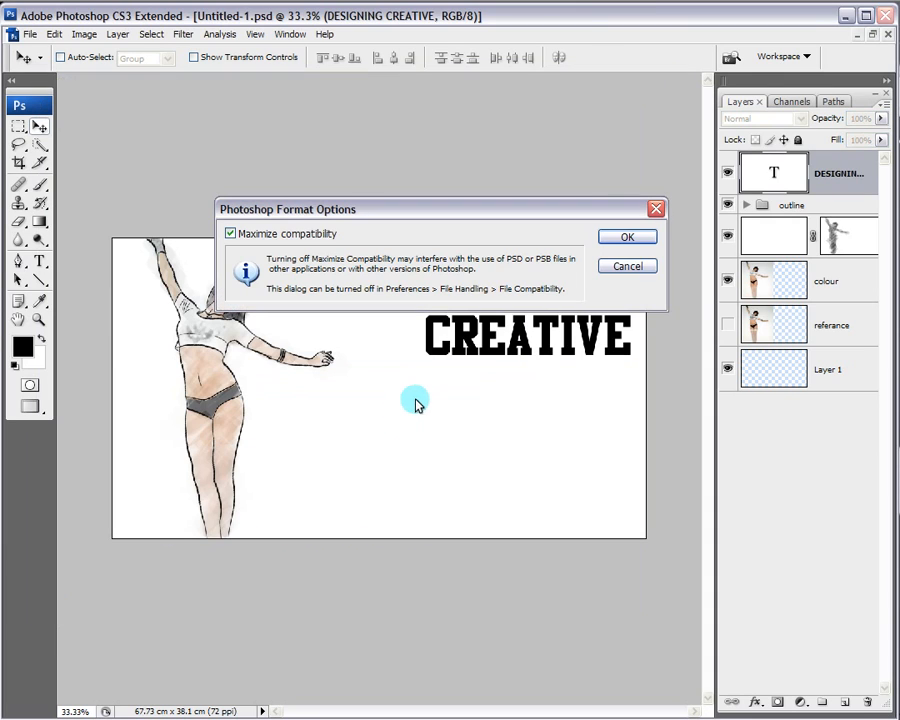
{"action": "left_click", "coordinate": [627, 239]}
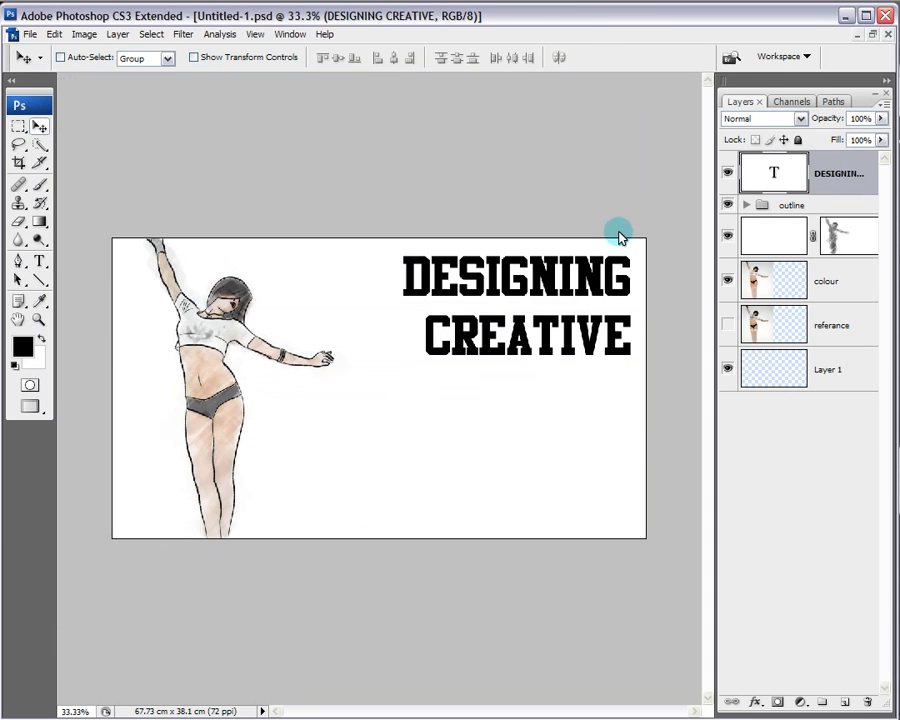
Step: Save a JPEG copy named fIRST TUT to the Desktop at maximum quality 12, baseline standard
{"action": "left_click", "coordinate": [31, 37]}
{"action": "left_click", "coordinate": [116, 176]}
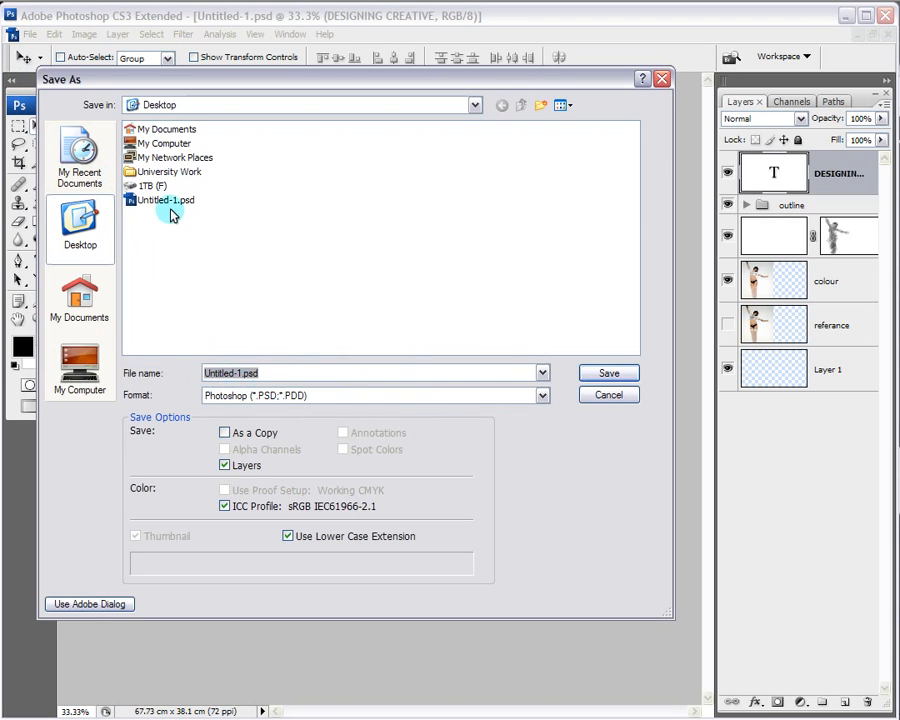
{"action": "left_click", "coordinate": [268, 402]}
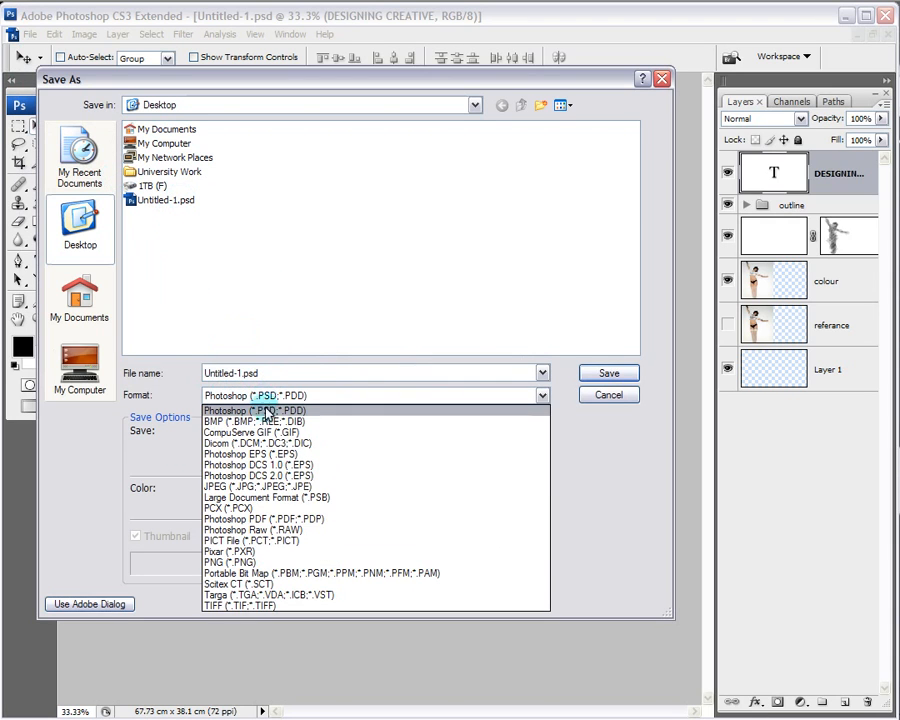
{"action": "left_click", "coordinate": [316, 487]}
{"action": "left_click", "coordinate": [307, 377]}
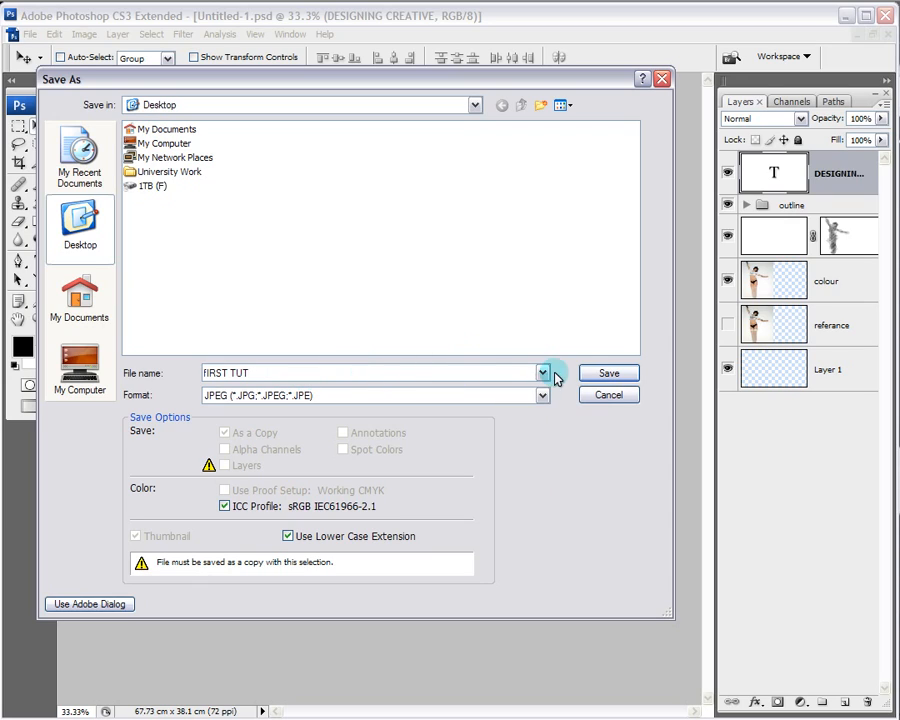
{"action": "left_click", "coordinate": [609, 374]}
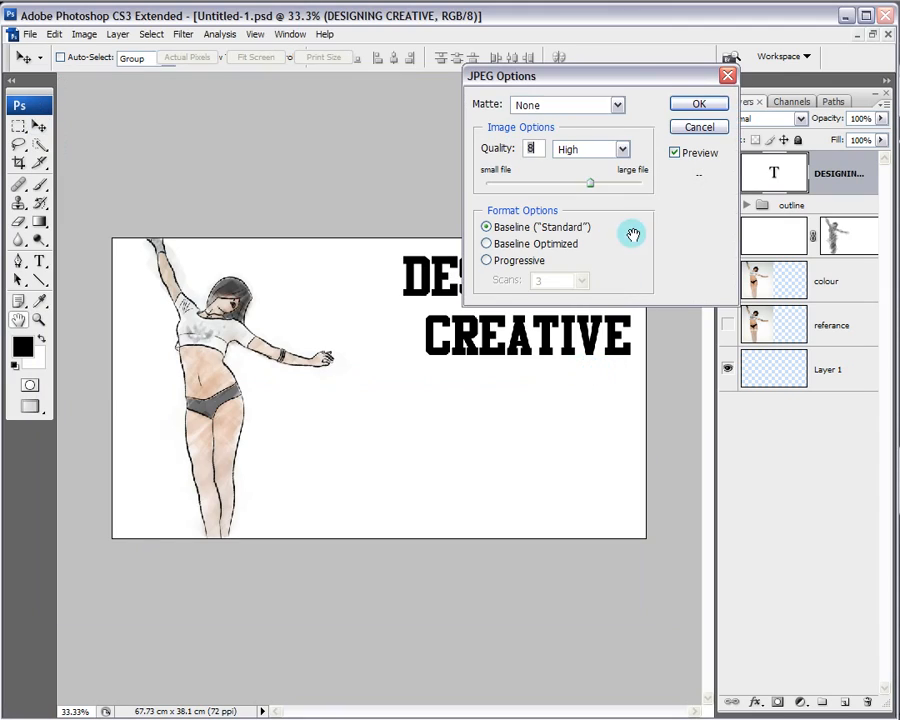
{"action": "left_click_drag", "start_coordinate": [592, 185], "coordinate": [674, 190]}
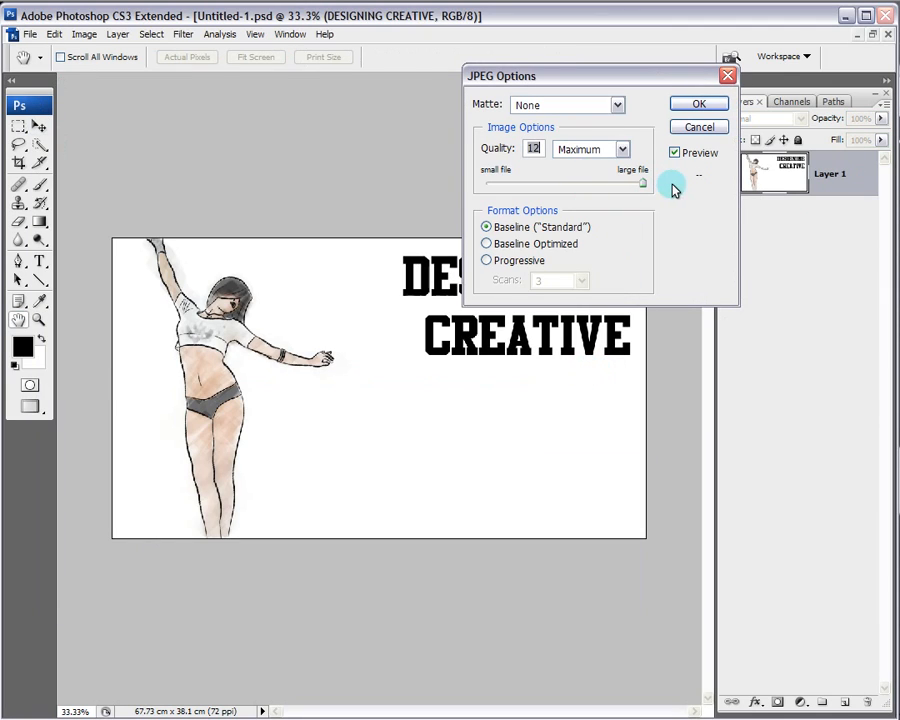
{"action": "left_click", "coordinate": [703, 105]}
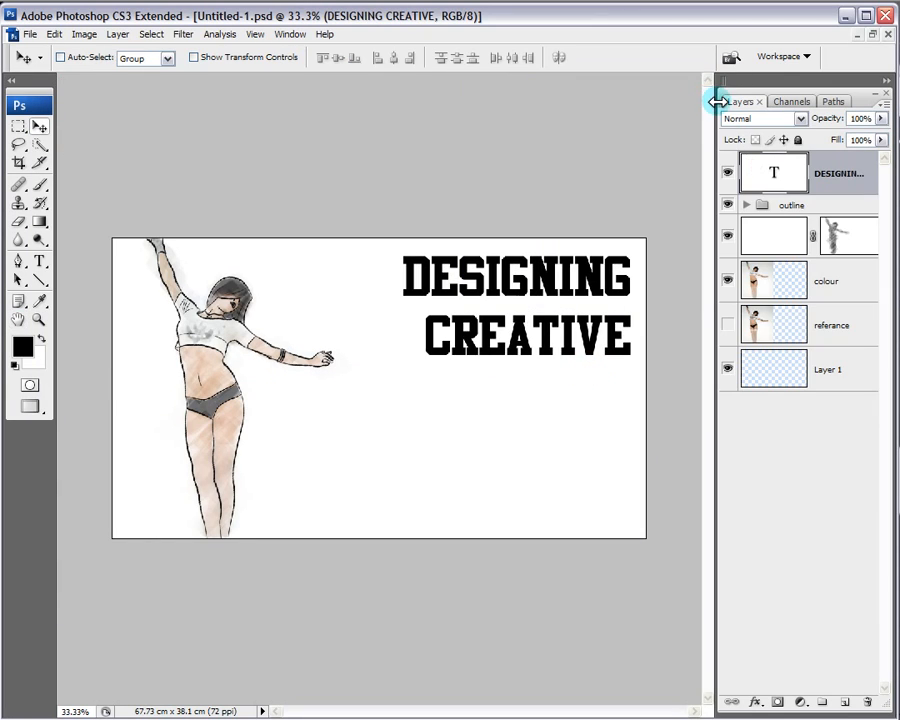
Step: Minimize Photoshop, inspect the linework and colouring of fIRST TUT.jpg up close in Windows Picture and Fax Viewer, and close the viewer
{"action": "left_click", "coordinate": [846, 17]}
{"action": "mouse_move", "coordinate": [845, 12]}
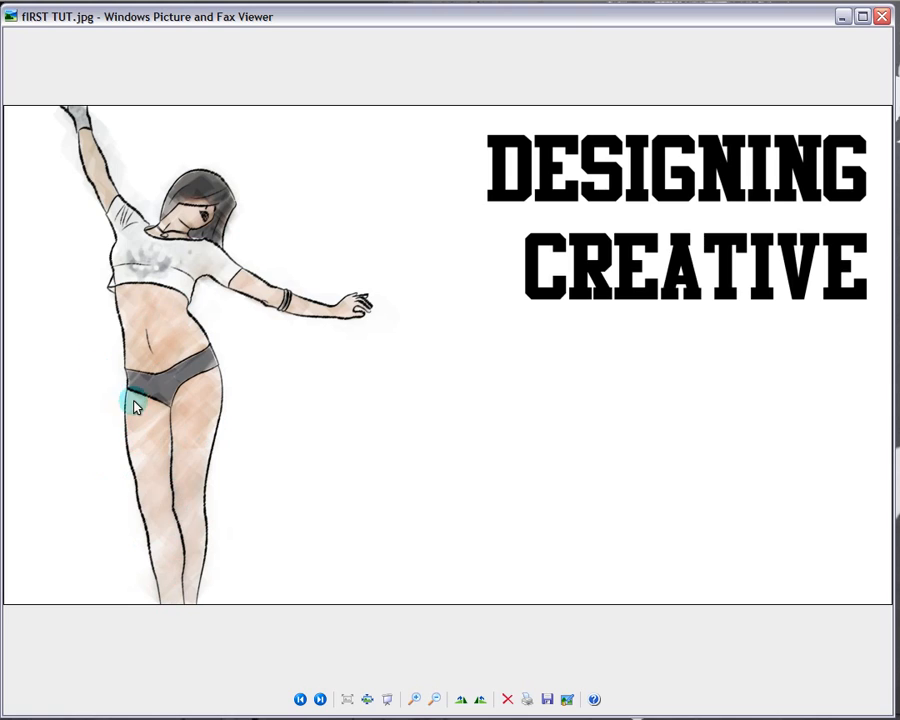
{"action": "scroll", "coordinate": [192, 364], "scroll_direction": "up", "scroll_amount": 2}
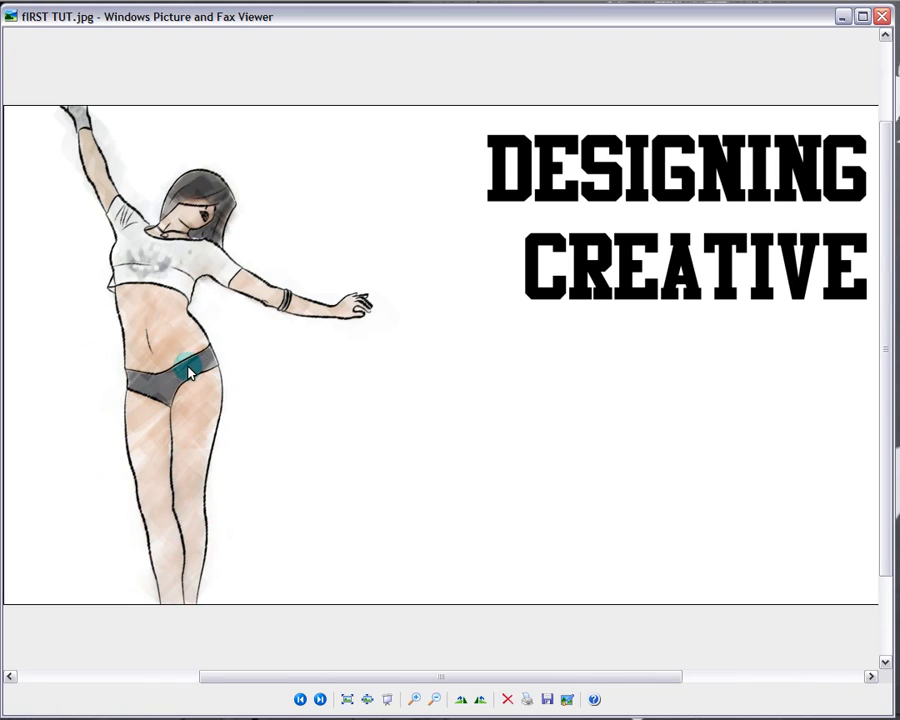
{"action": "left_click_drag", "start_coordinate": [410, 675], "coordinate": [245, 663]}
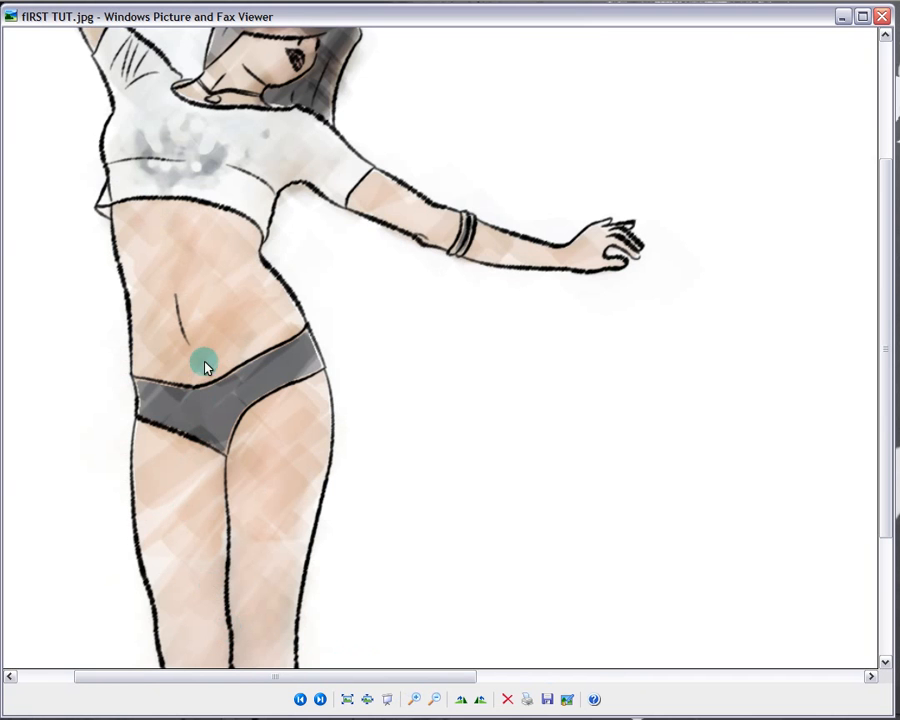
{"action": "scroll", "coordinate": [250, 476], "scroll_direction": "down", "scroll_amount": 2}
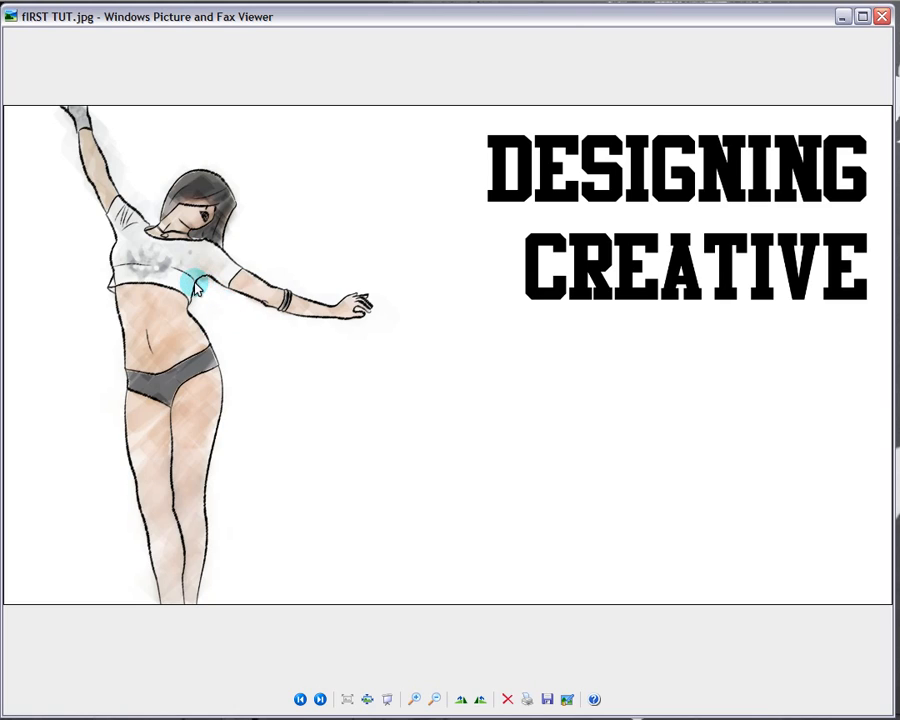
{"action": "left_click", "coordinate": [882, 18]}
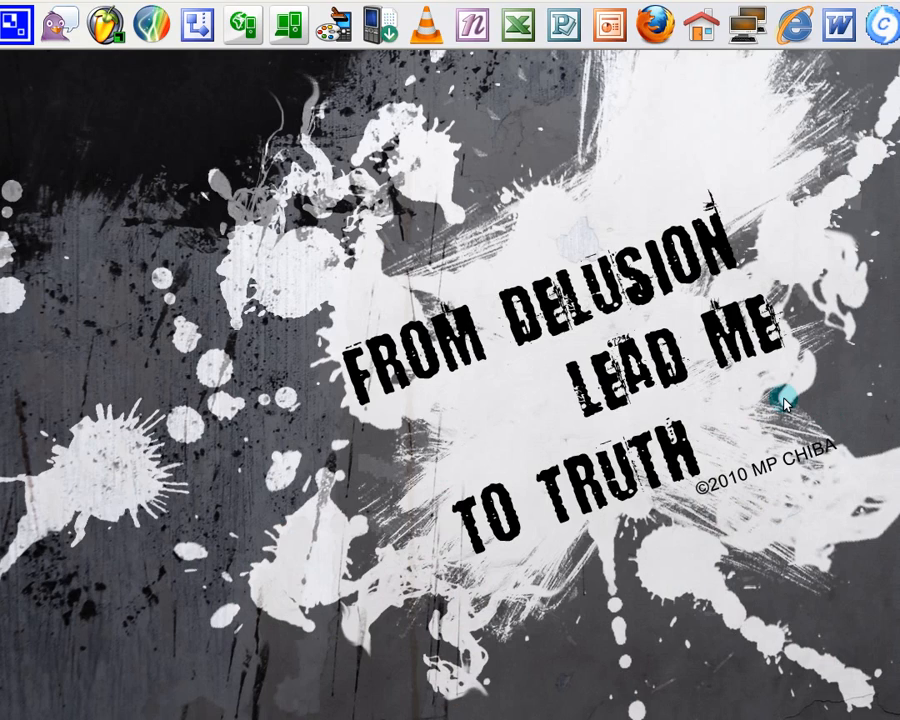